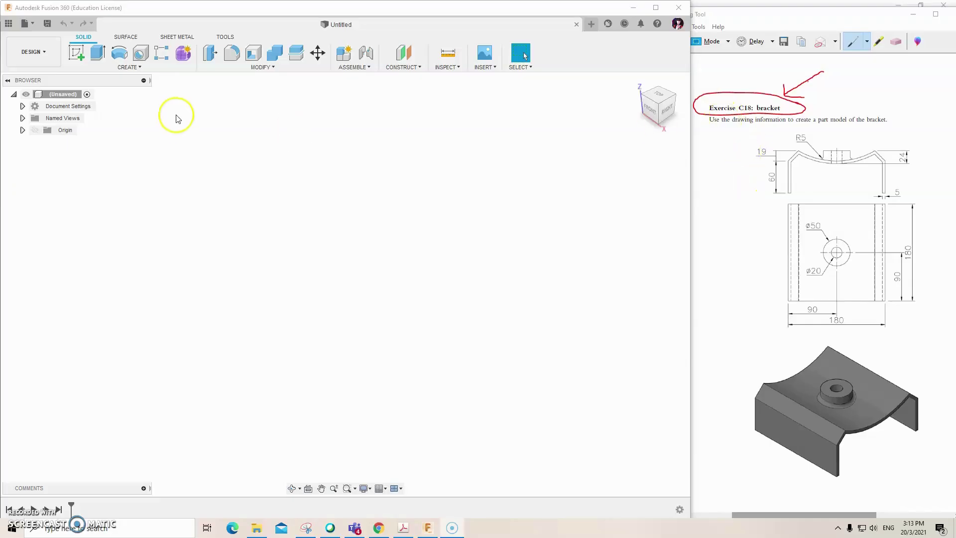
# Start a new sketch on the vertical YZ plane, with the origin panned toward the lower left
pyautogui.click(76, 52)
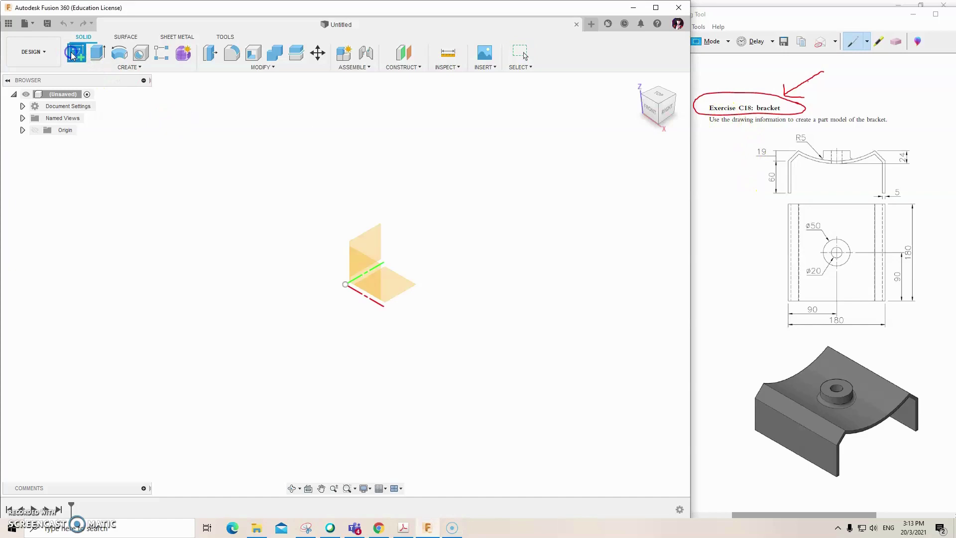
pyautogui.click(372, 240)
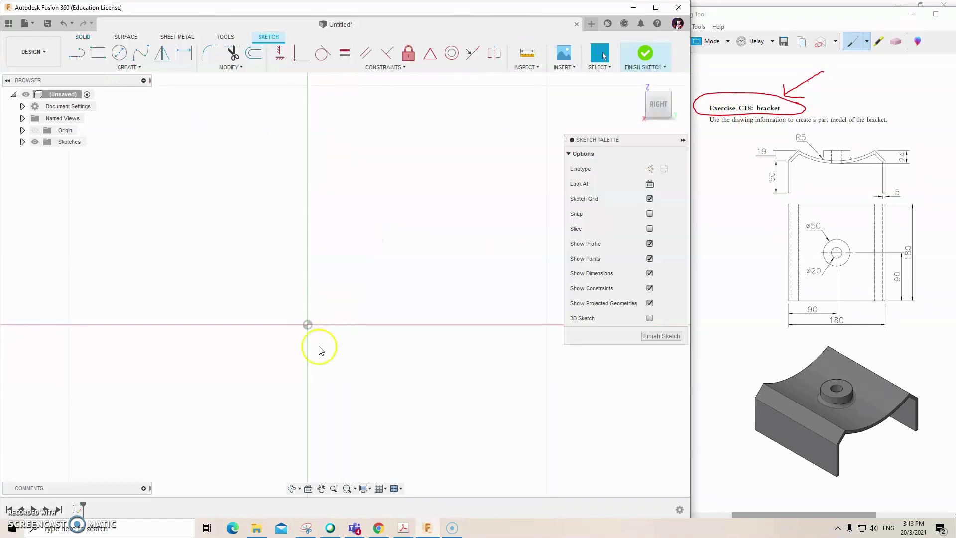
pyautogui.click(323, 489)
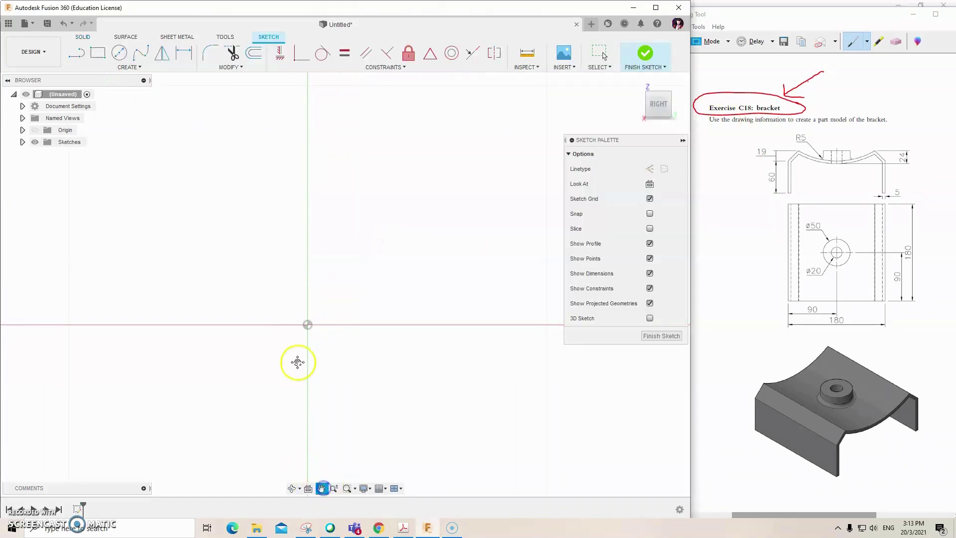
pyautogui.moveTo(297, 361); pyautogui.dragTo(183, 345)
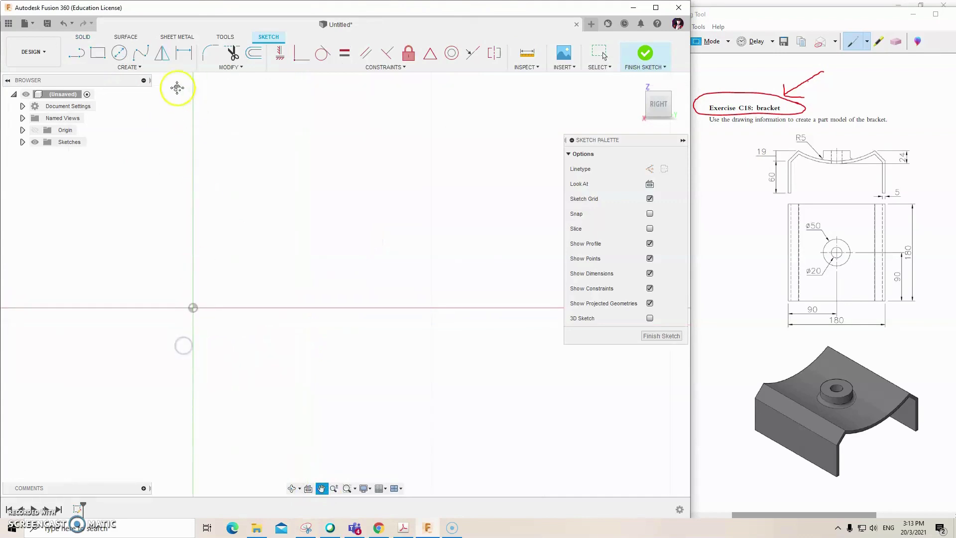
# Draw five connected lines from the origin up, across the top and down to the baseline
pyautogui.click(77, 51)
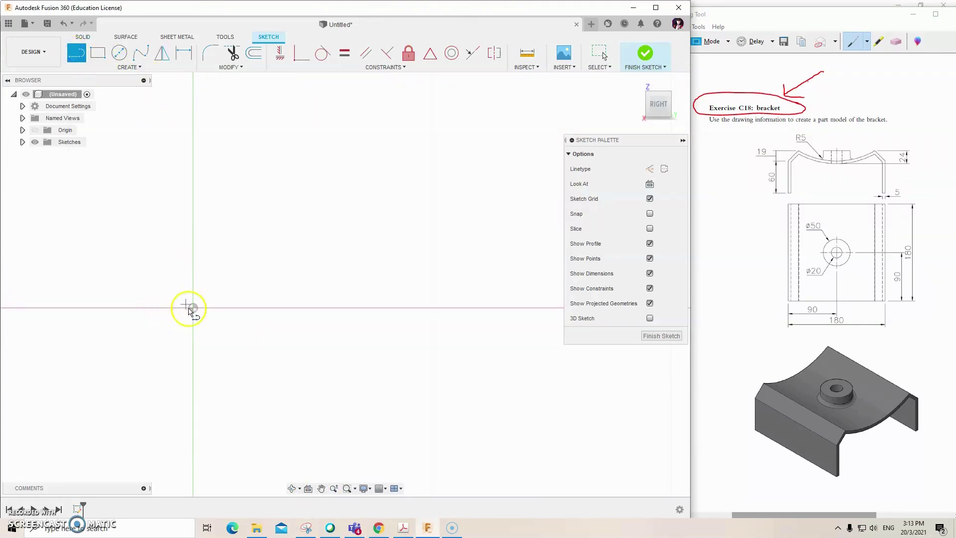
pyautogui.click(193, 309)
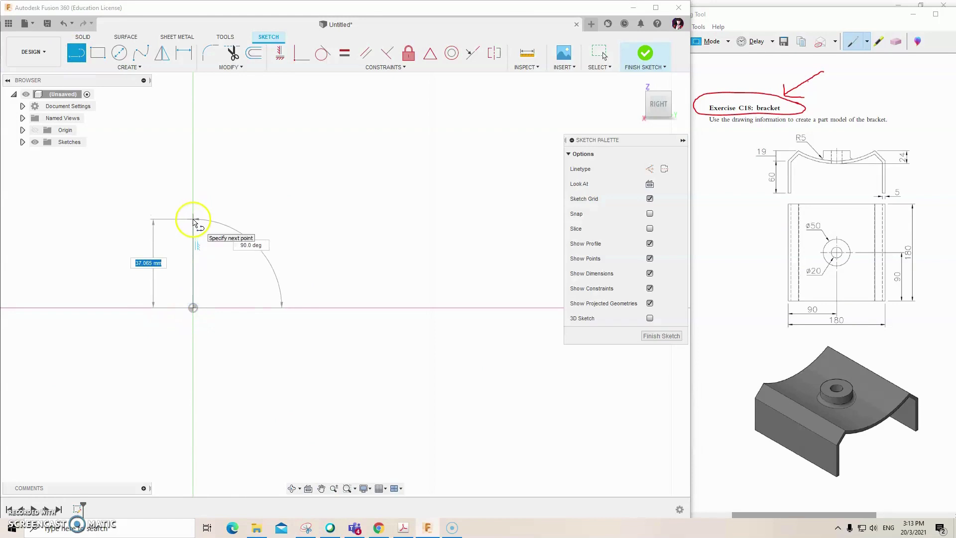
pyautogui.click(193, 182)
pyautogui.moveTo(193, 182); pyautogui.dragTo(261, 139)
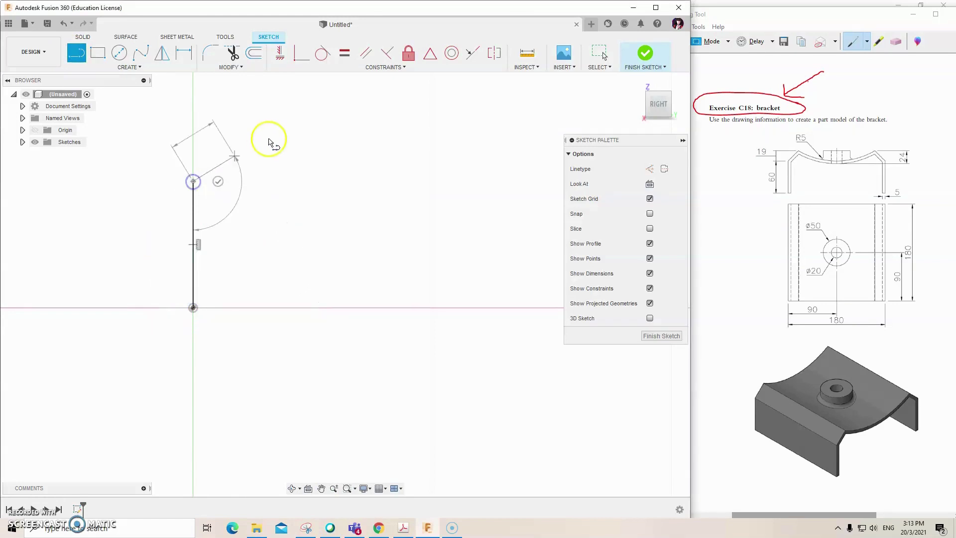
pyautogui.click(259, 135)
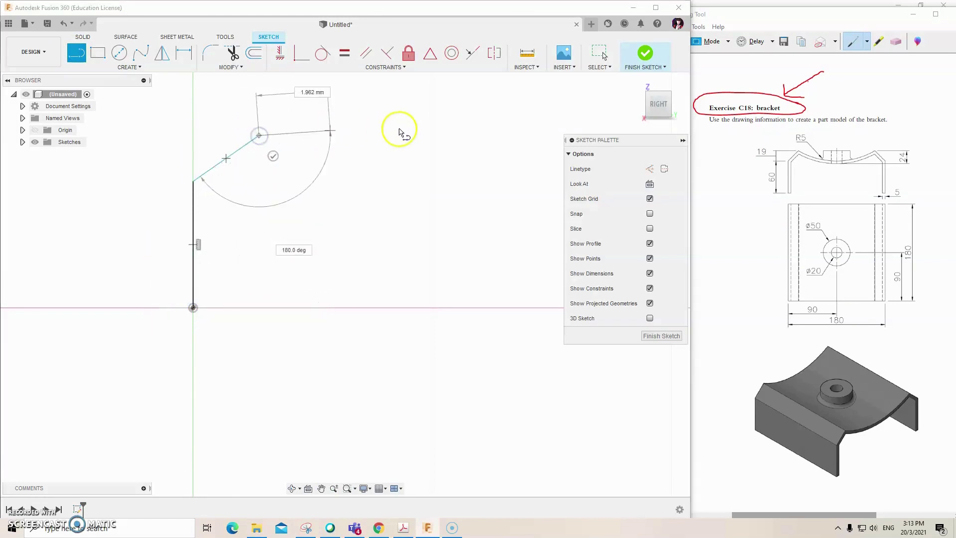
pyautogui.click(449, 136)
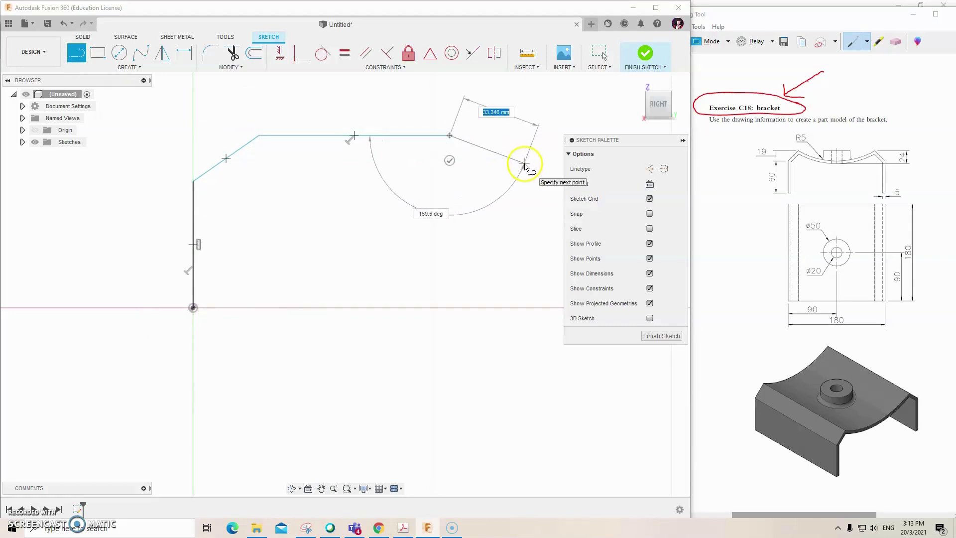
pyautogui.click(525, 163)
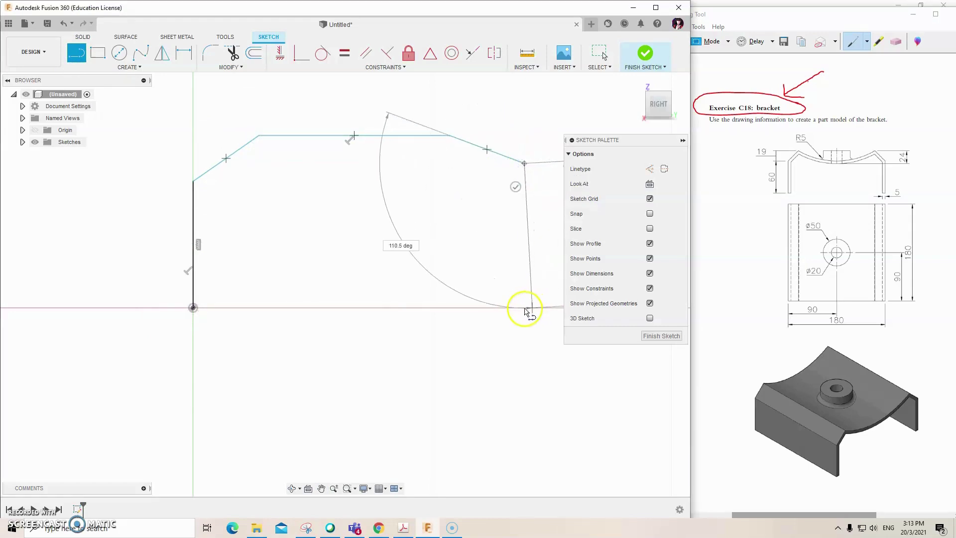
pyautogui.click(524, 308)
pyautogui.rightClick(523, 309)
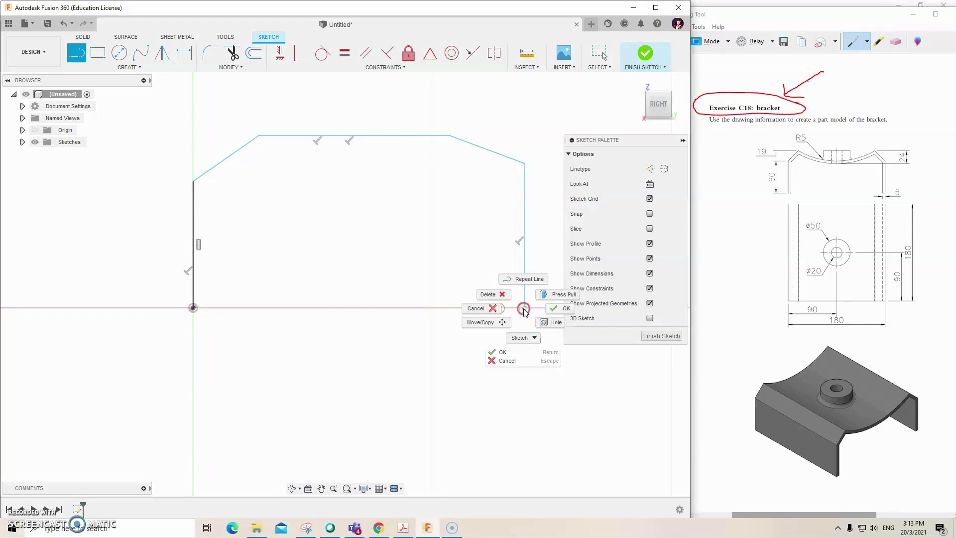
pyautogui.click(554, 307)
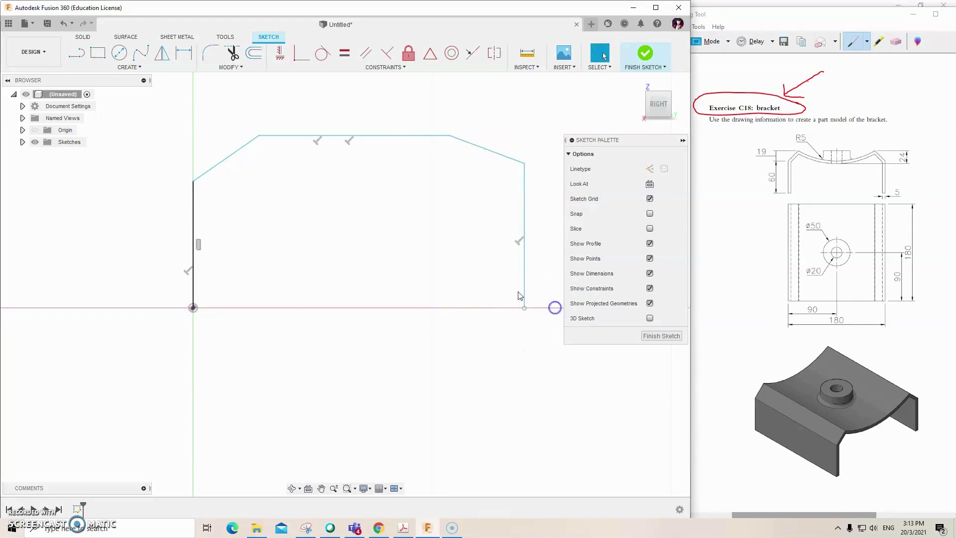
# Constrain the right line's bottom endpoint level with the origin and hide constraint symbols
pyautogui.click(322, 488)
pyautogui.moveTo(321, 331); pyautogui.dragTo(271, 373)
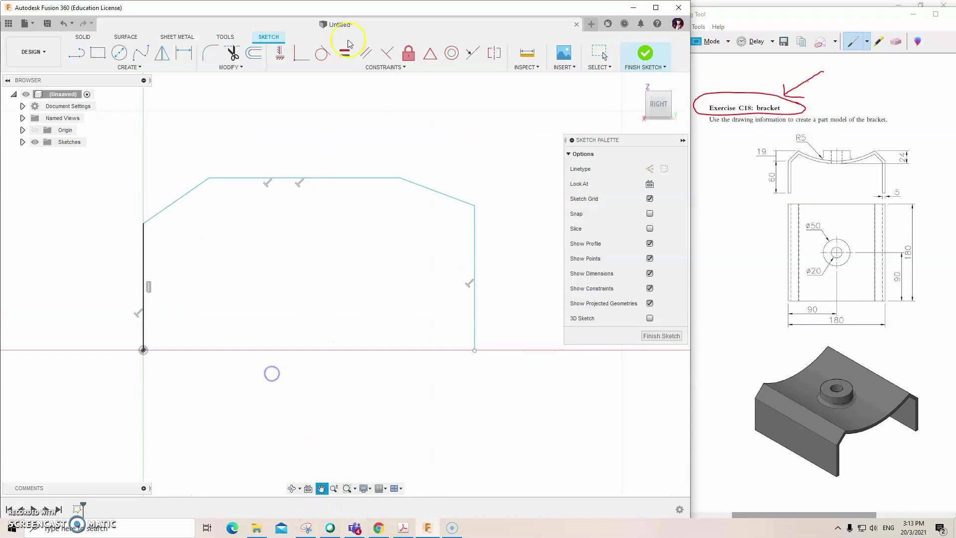
pyautogui.click(280, 53)
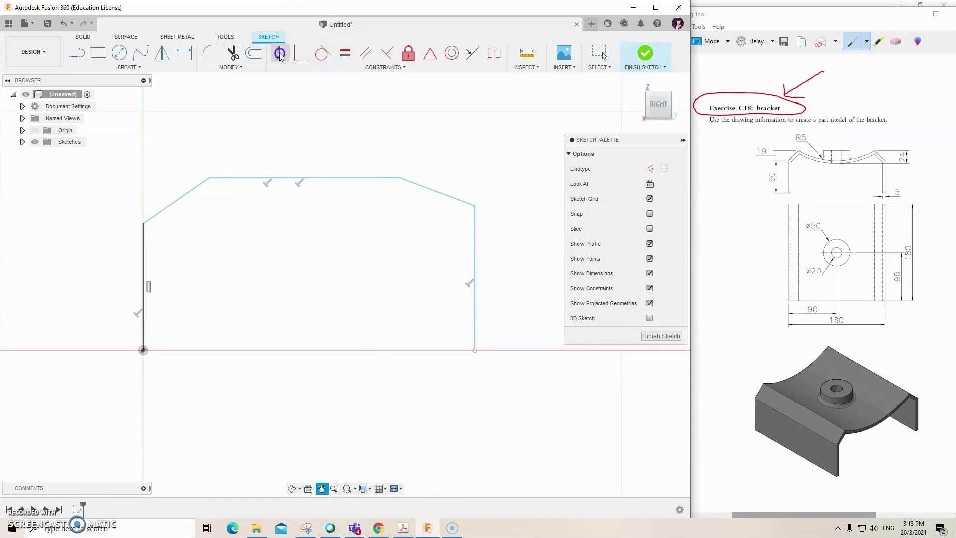
pyautogui.click(475, 350)
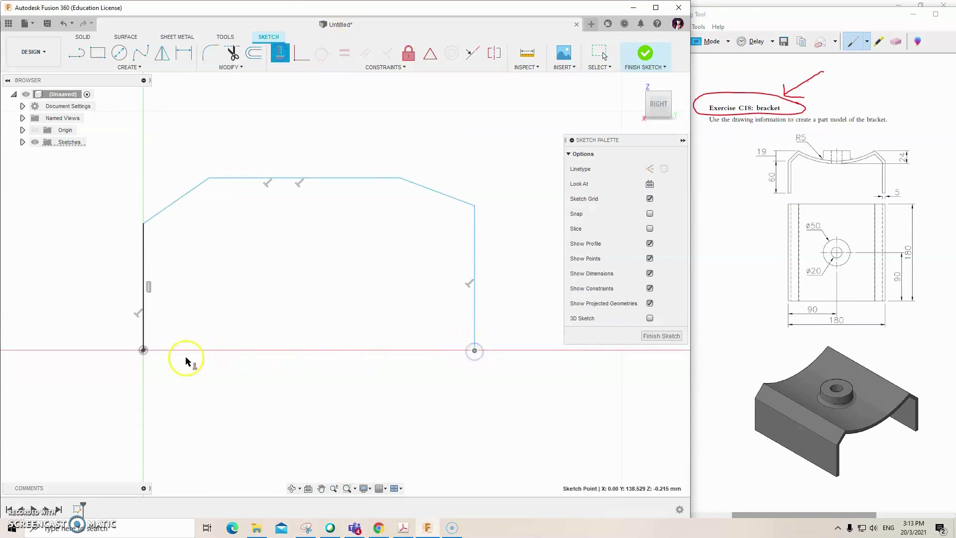
pyautogui.click(144, 350)
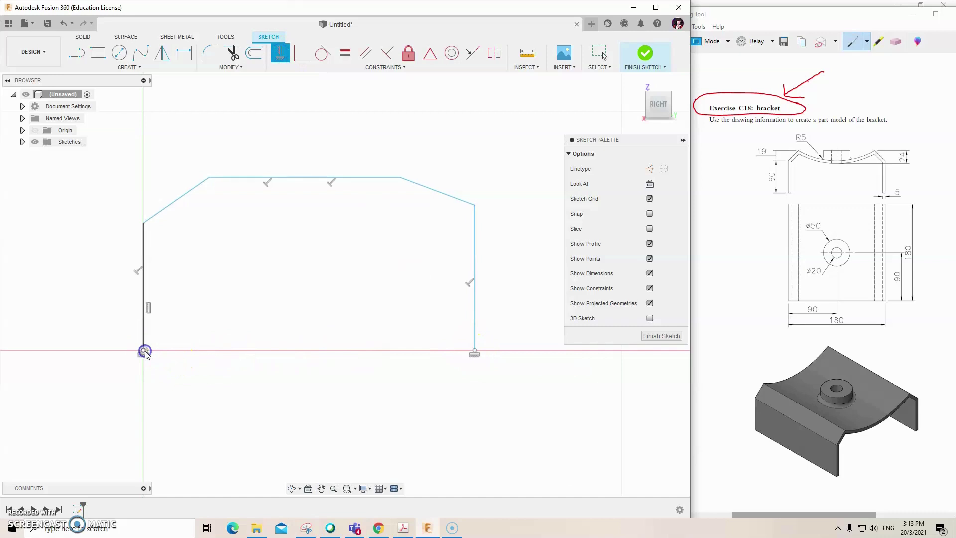
pyautogui.click(649, 289)
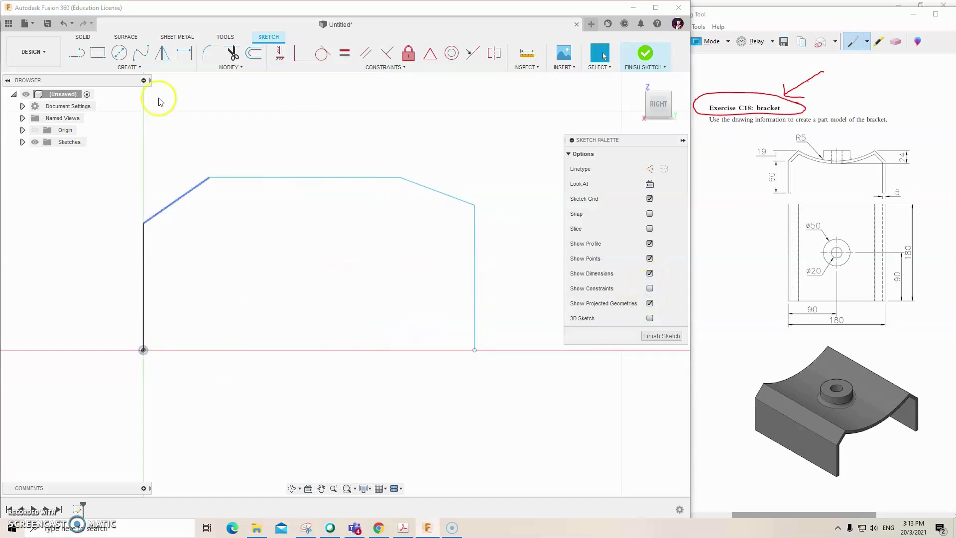
# Dimension both vertical side lines to a 60 mm height
pyautogui.click(186, 60)
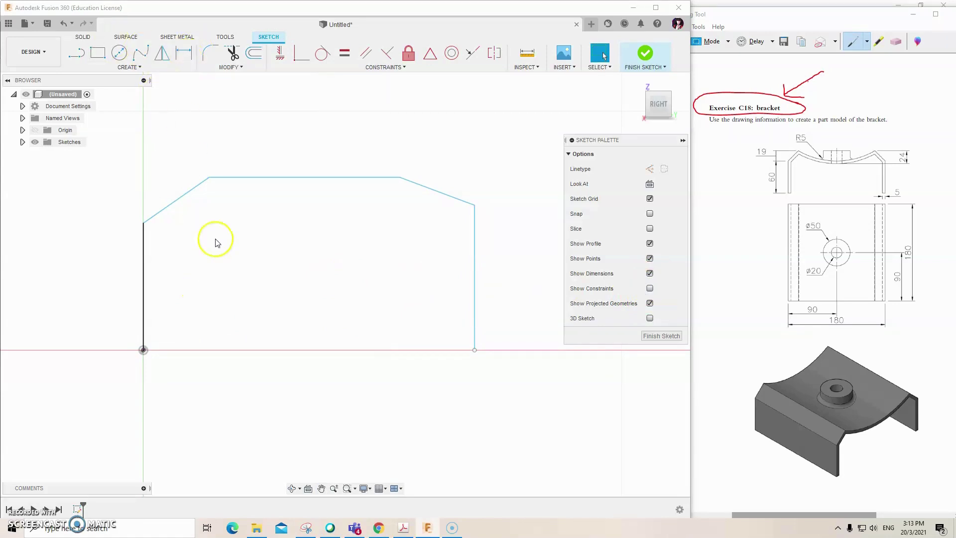
pyautogui.click(142, 277)
pyautogui.click(115, 282)
pyautogui.write('60')
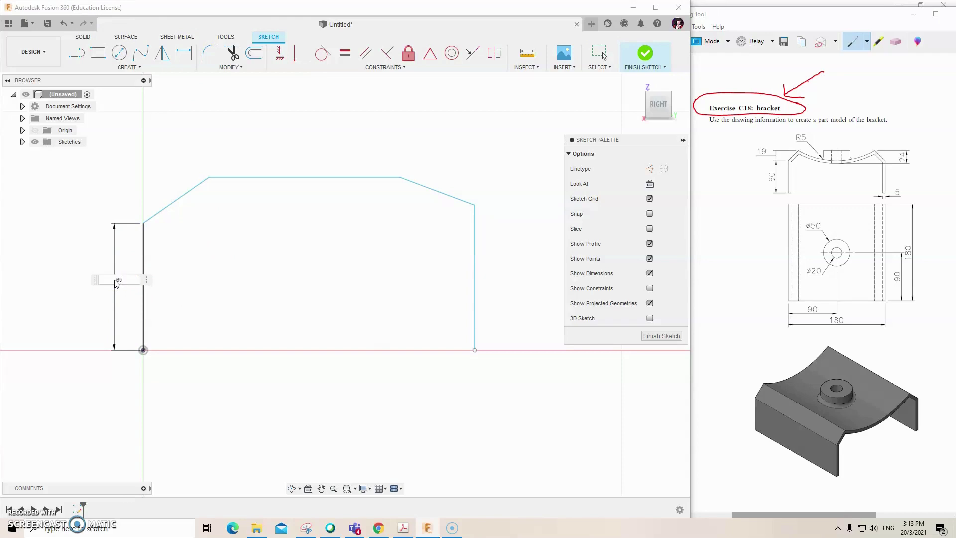
pyautogui.press('Return')
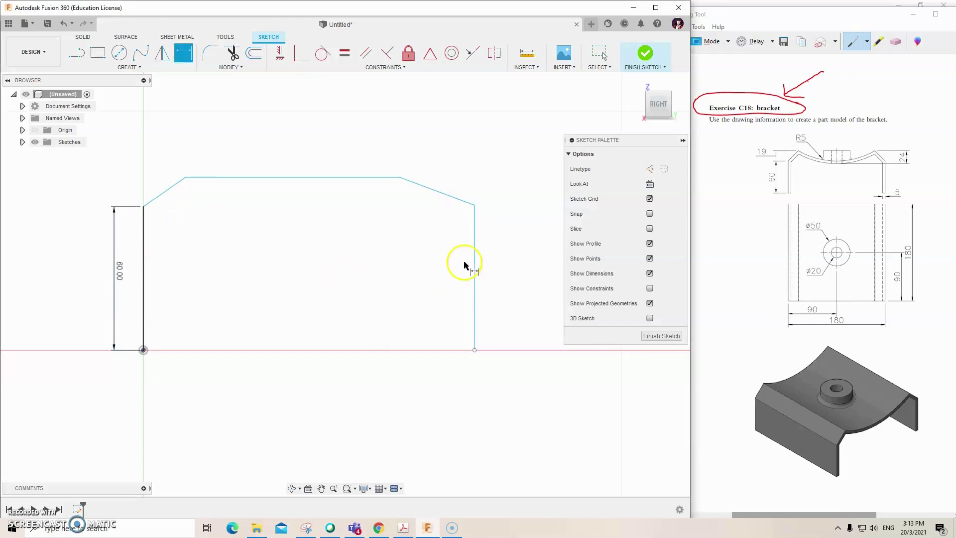
pyautogui.click(474, 251)
pyautogui.click(498, 249)
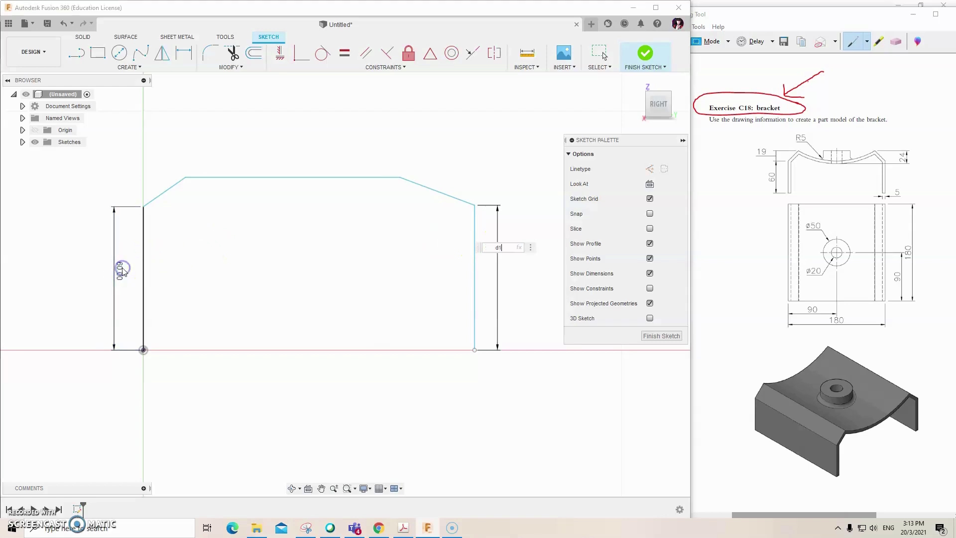
pyautogui.press('Return')
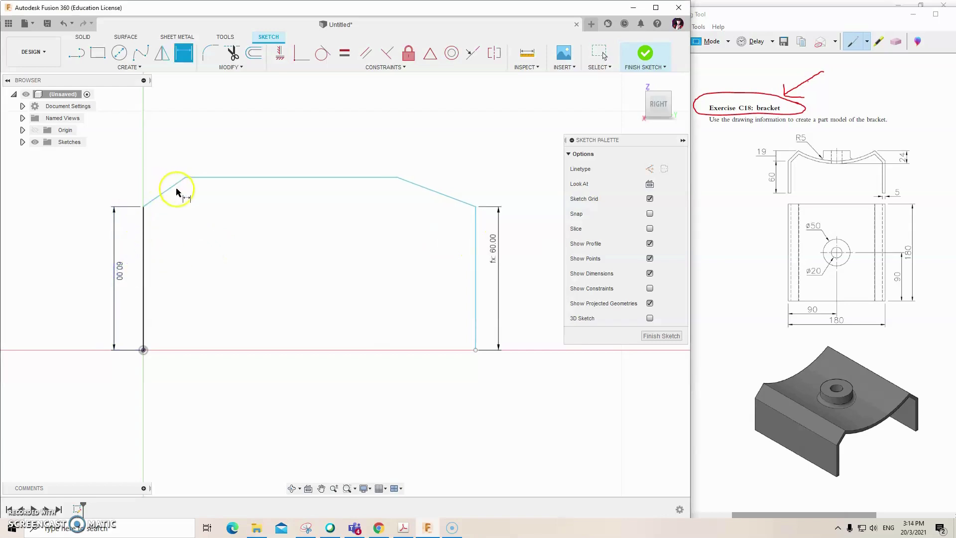
# Dimension the left chamfer's vertical and horizontal offsets as 19 mm each
pyautogui.click(185, 177)
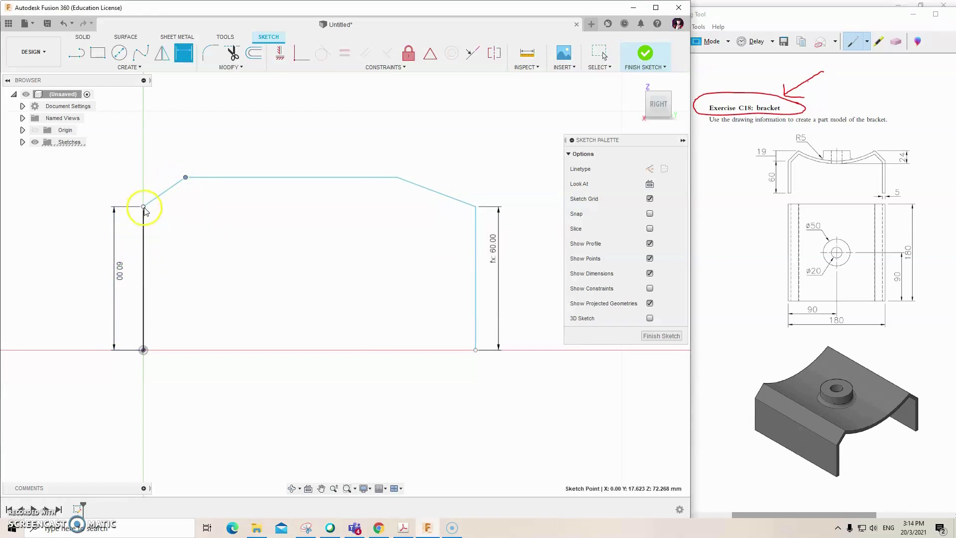
pyautogui.click(143, 207)
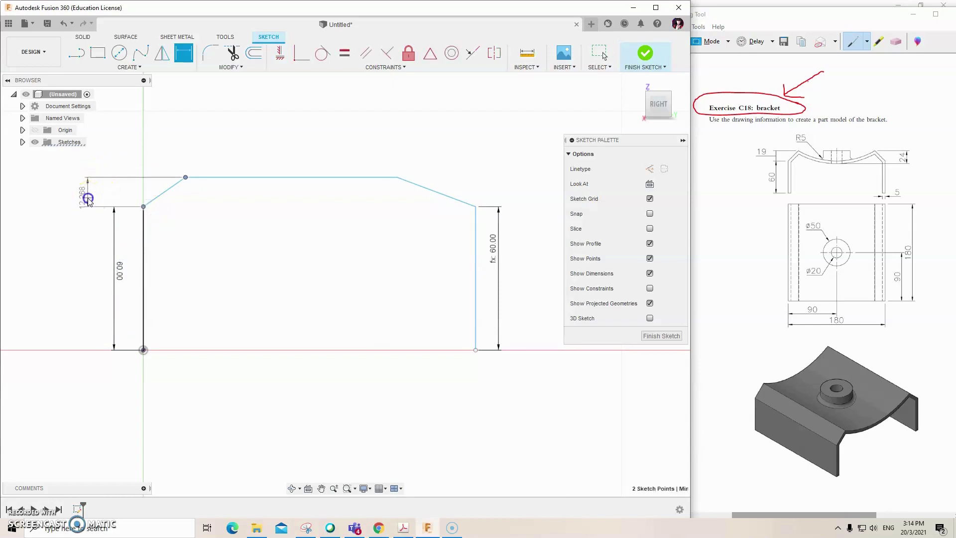
pyautogui.click(88, 200)
pyautogui.write('19')
pyautogui.press('Return')
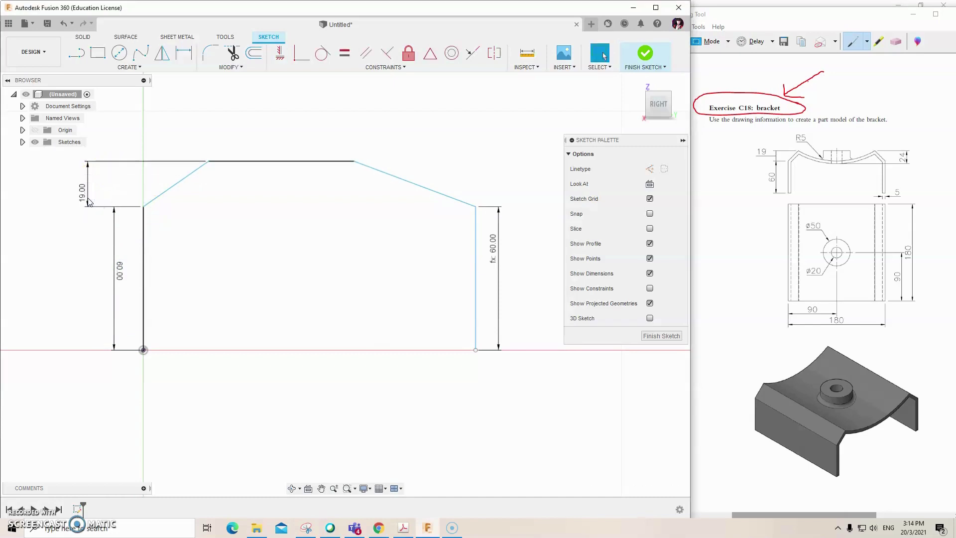
pyautogui.click(208, 161)
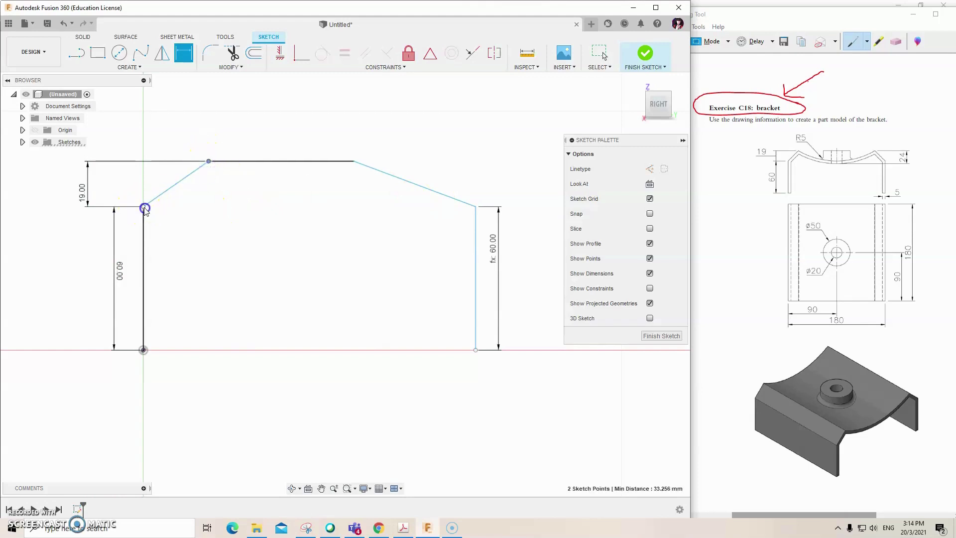
pyautogui.click(158, 137)
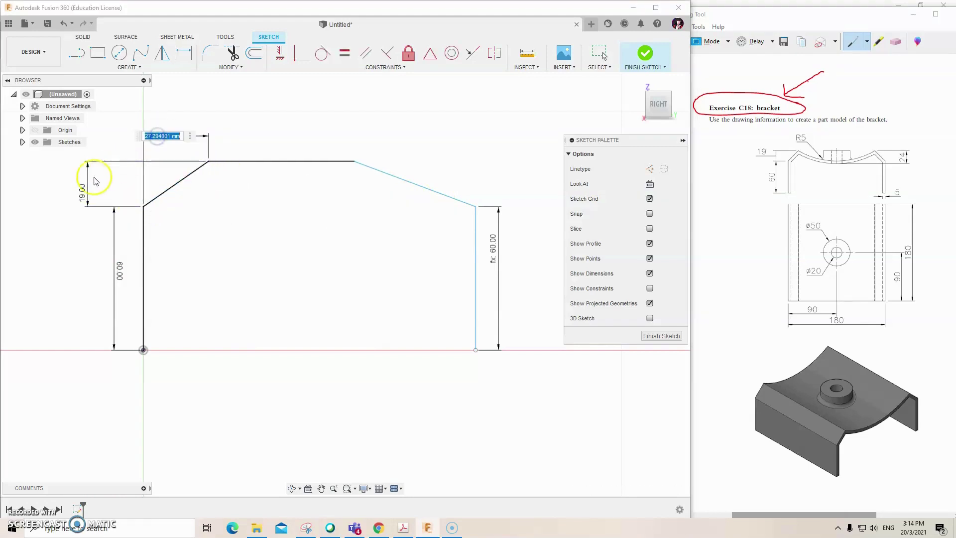
pyautogui.click(82, 196)
pyautogui.press('Return')
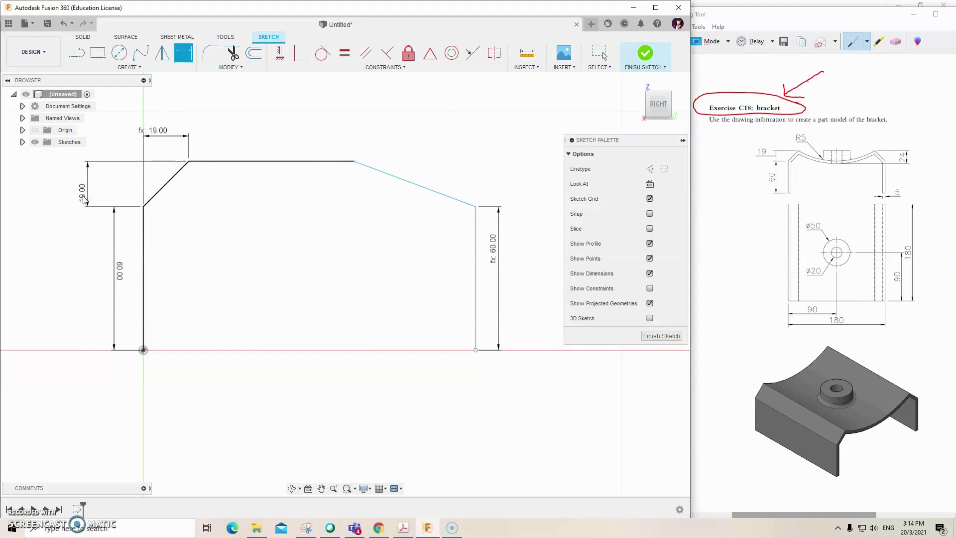
# Link the right chamfer's horizontal offset to the left 19 mm value (d3)
pyautogui.click(476, 206)
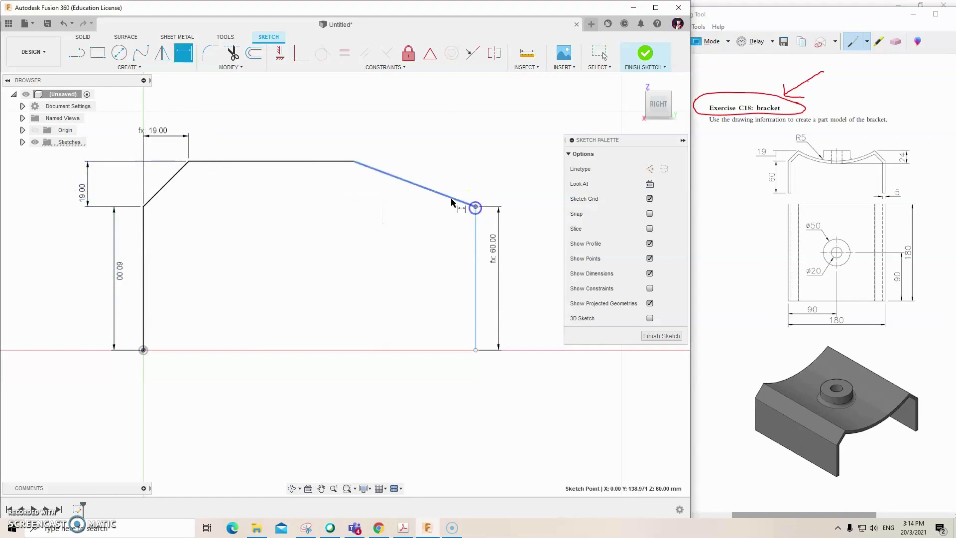
pyautogui.click(353, 163)
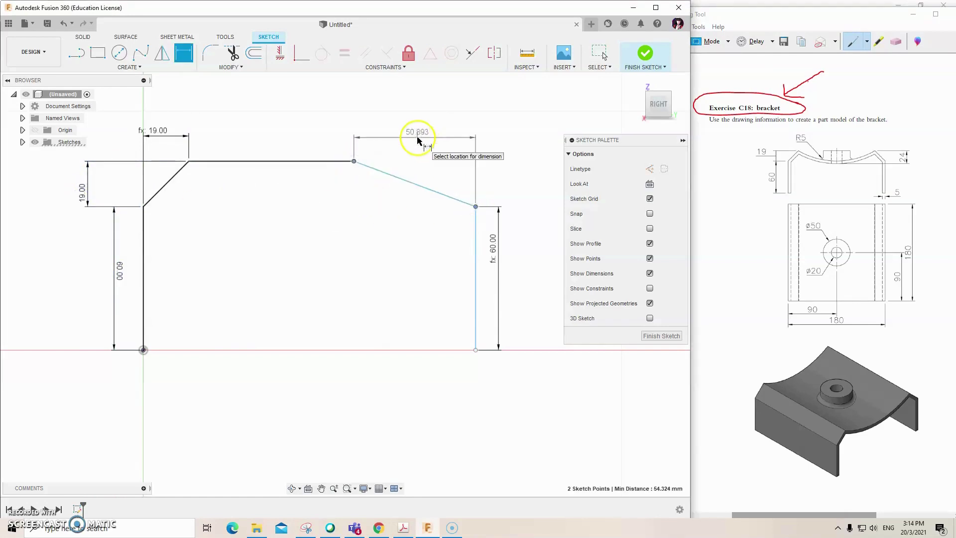
pyautogui.click(418, 140)
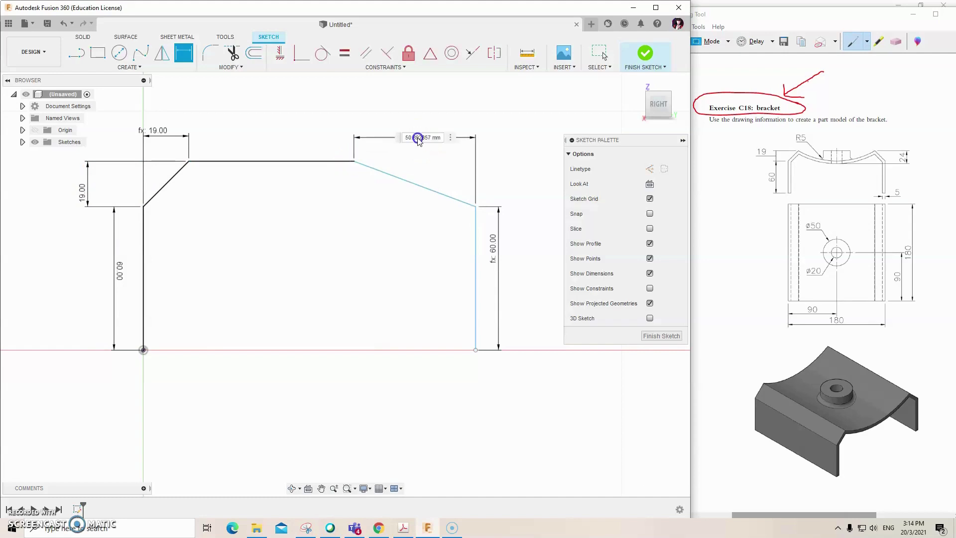
pyautogui.click(162, 133)
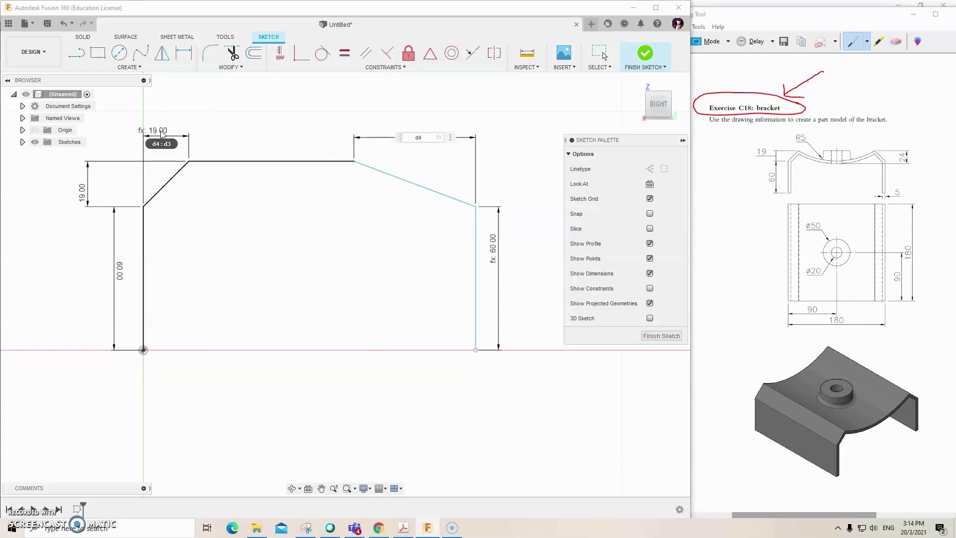
pyautogui.press('Return')
# Set the overall width between the two vertical lines to 180 mm
pyautogui.click(130, 353)
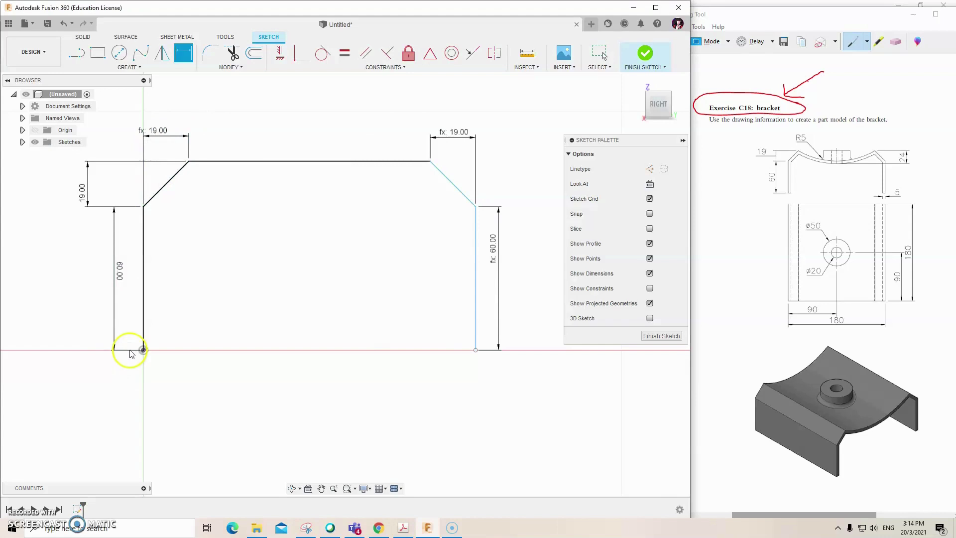
pyautogui.click(148, 229)
pyautogui.click(474, 249)
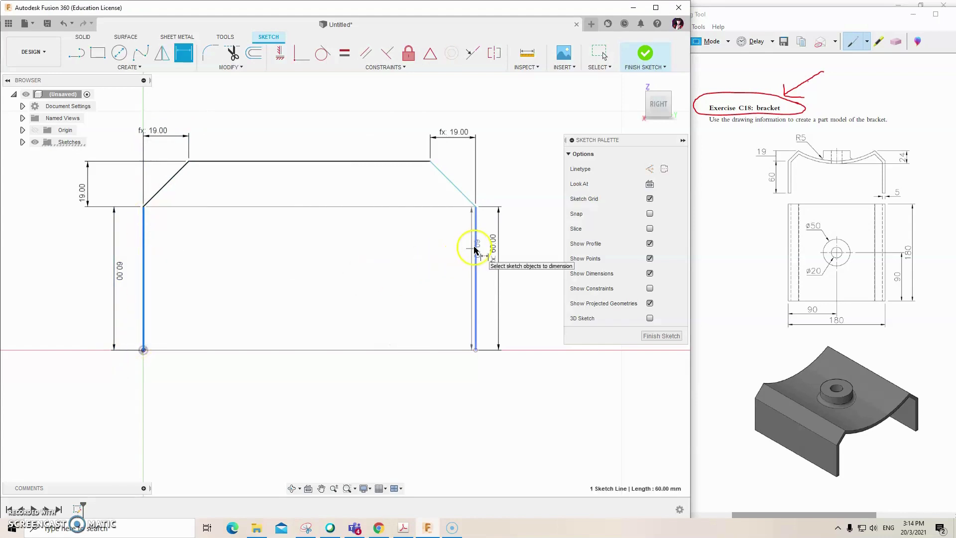
pyautogui.click(318, 374)
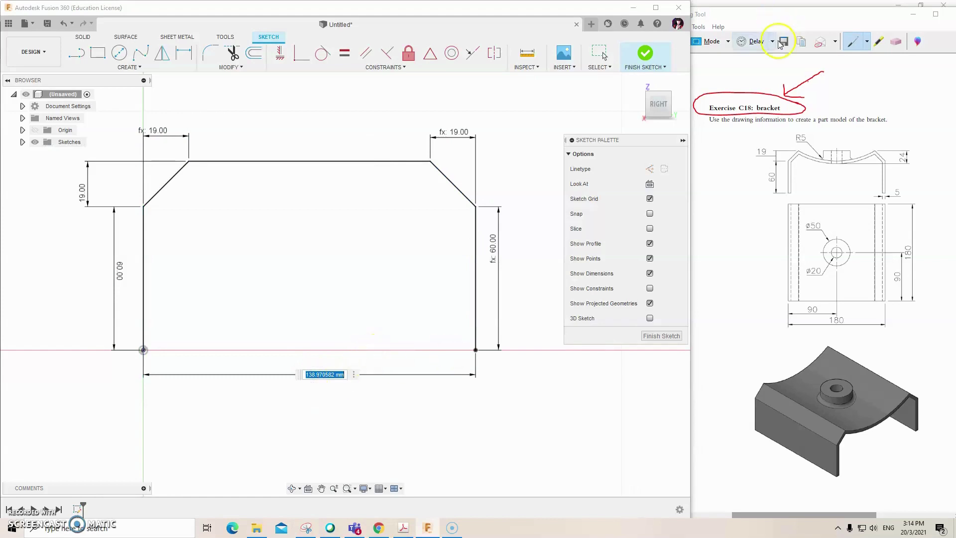
pyautogui.click(855, 48)
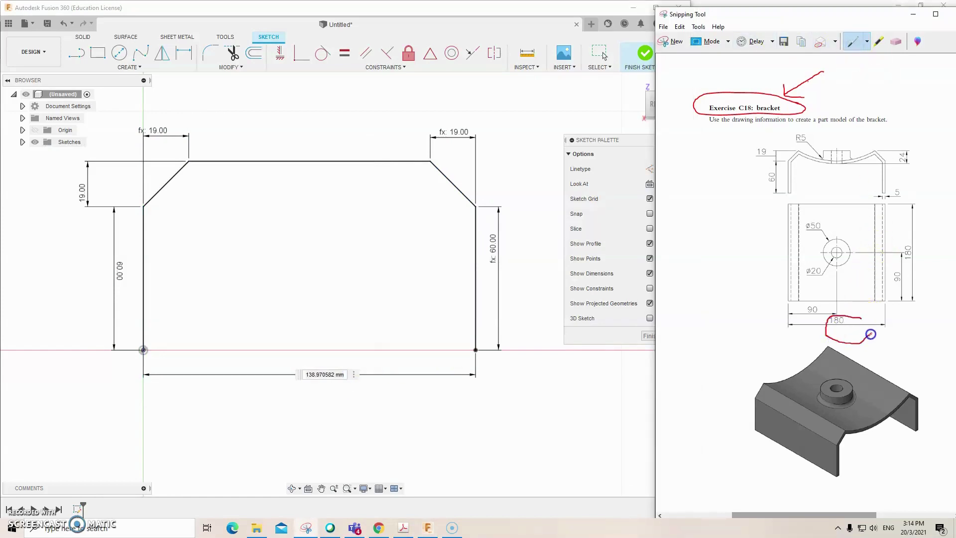
pyautogui.click(343, 376)
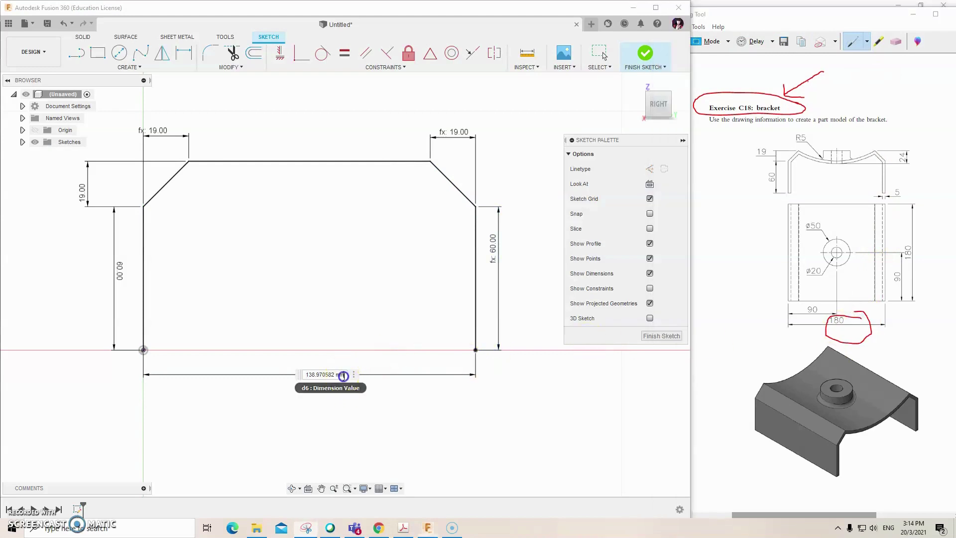
pyautogui.moveTo(346, 375); pyautogui.dragTo(288, 378)
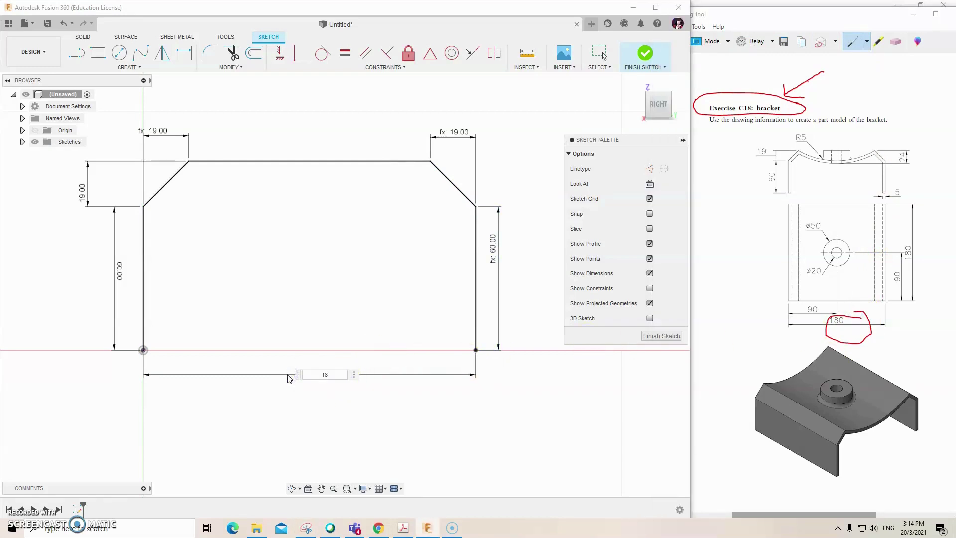
pyautogui.write('0')
pyautogui.press('Return')
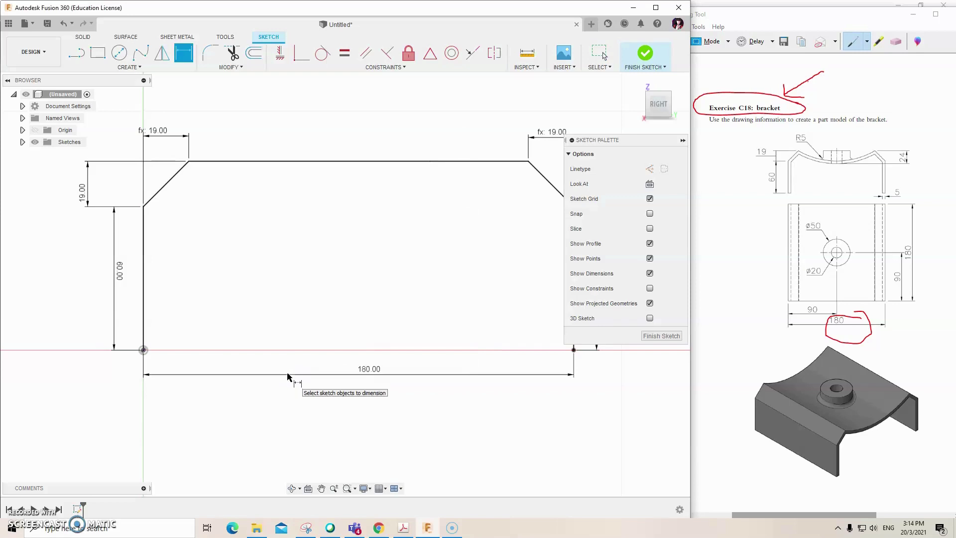
pyautogui.scroll(-2, 305, 360)
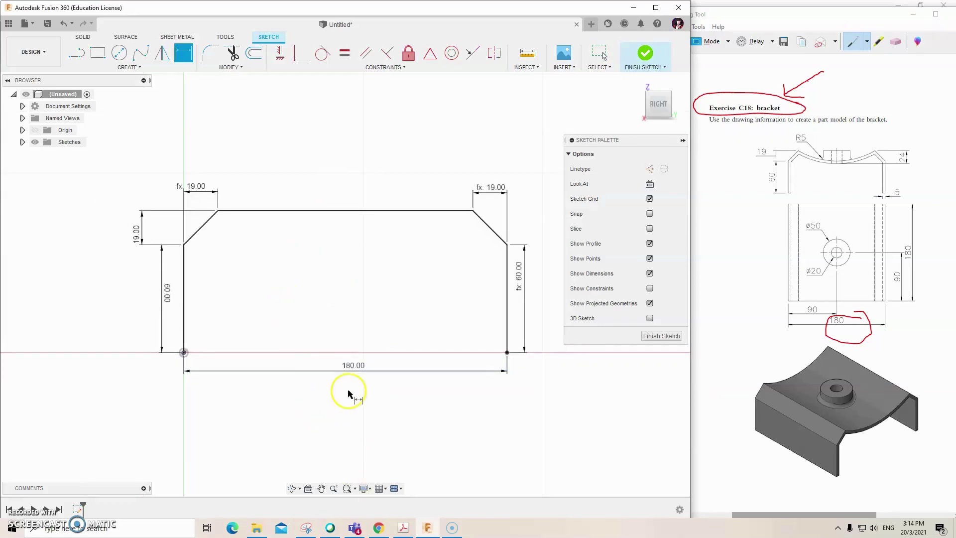
pyautogui.moveTo(320, 305); pyautogui.dragTo(294, 312, button='middle')
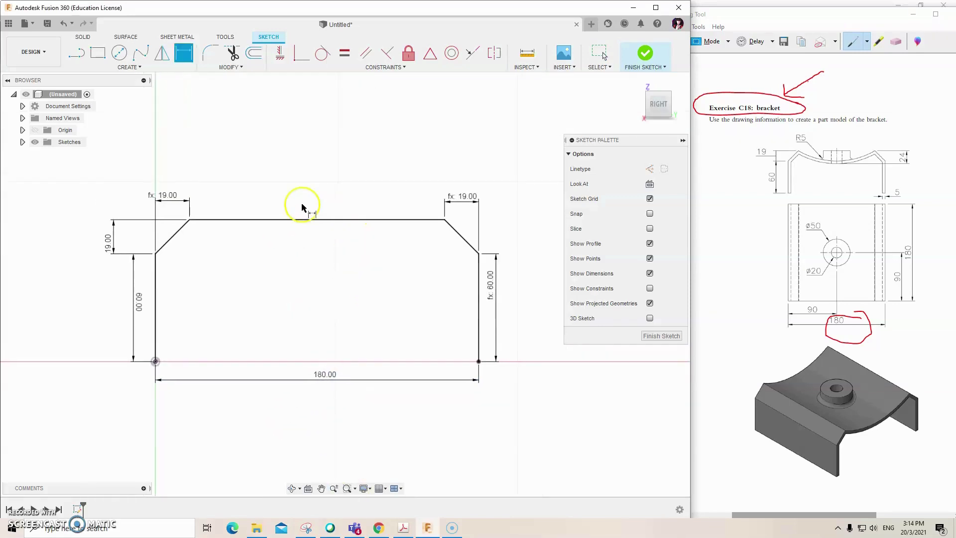
pyautogui.click(128, 67)
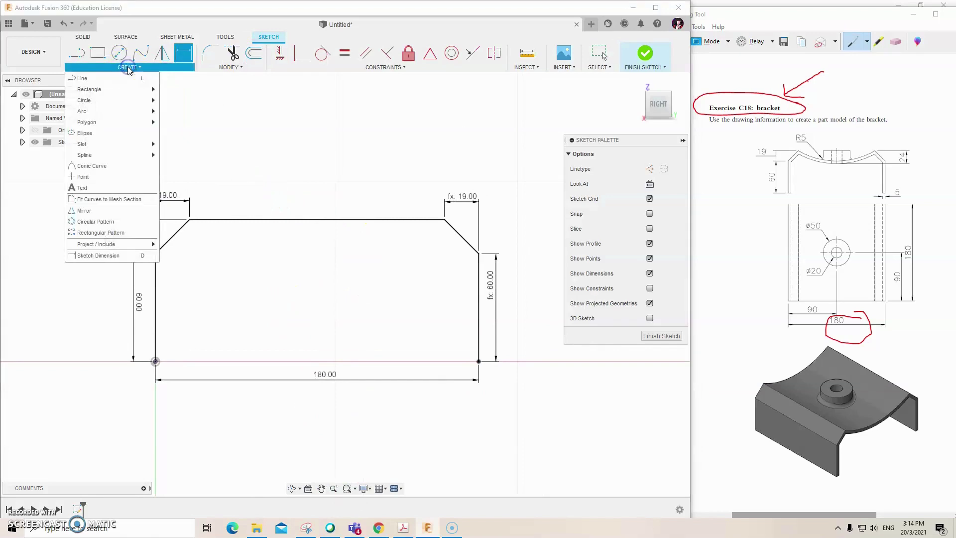
pyautogui.moveTo(82, 111)
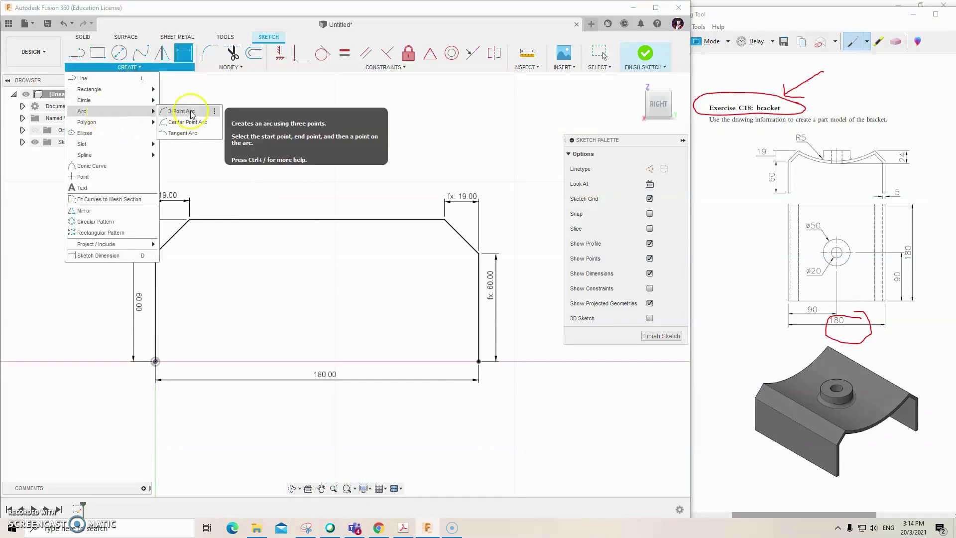
# Draw a three-point arc between the top chamfer corners and dimension its depth to 24 mm
pyautogui.click(191, 114)
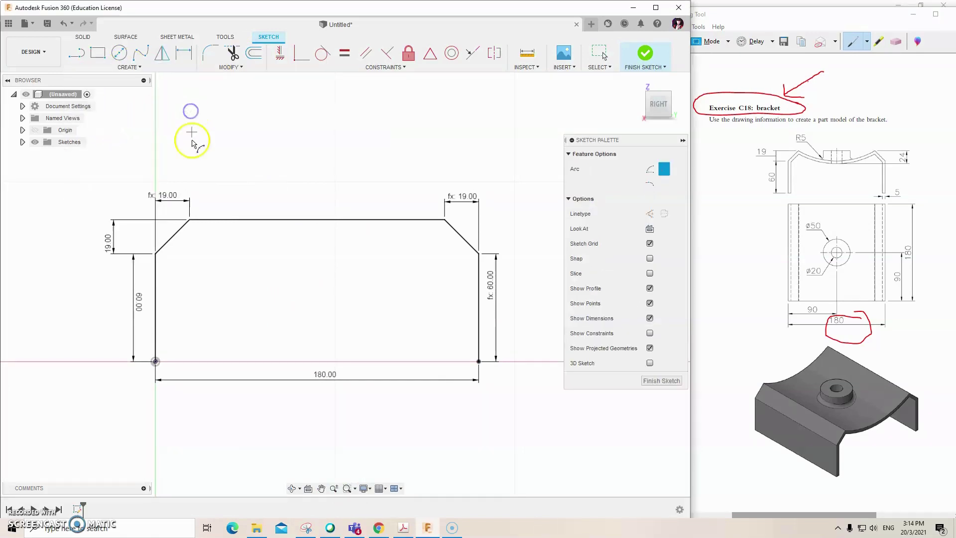
pyautogui.click(192, 220)
pyautogui.click(443, 220)
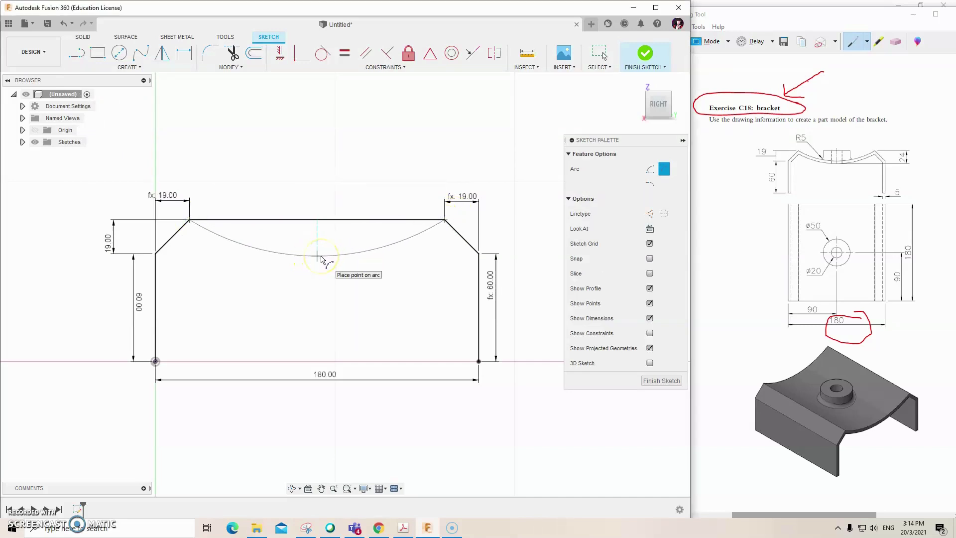
pyautogui.press('d')
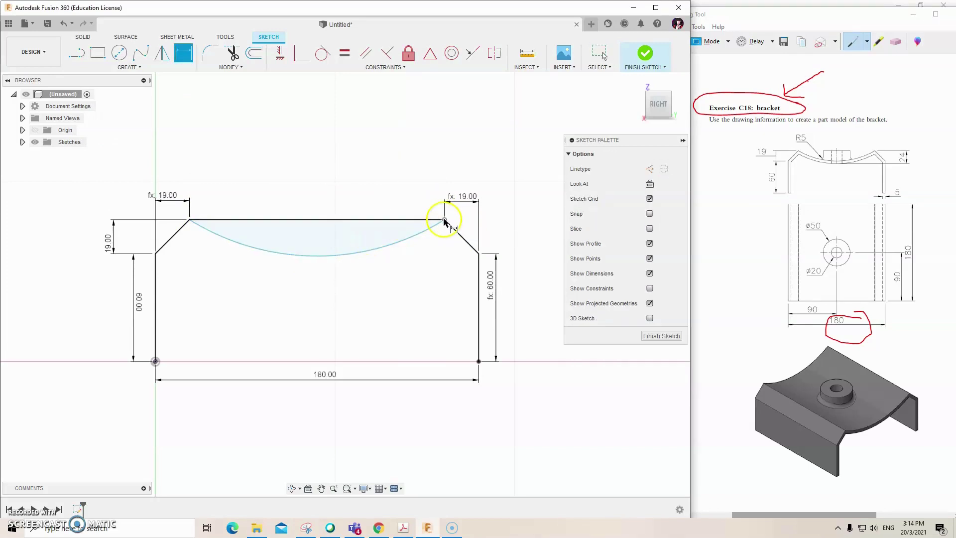
pyautogui.click(317, 257)
pyautogui.click(444, 220)
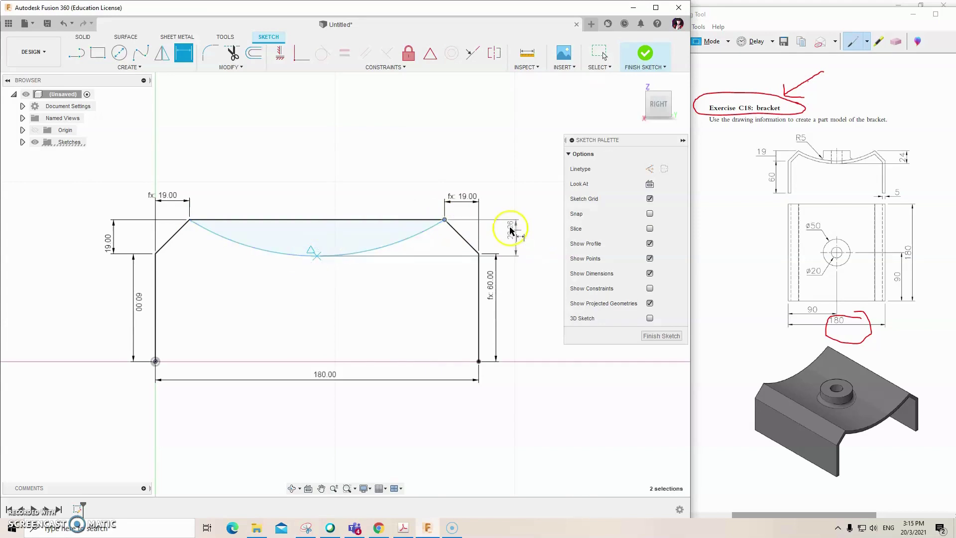
pyautogui.click(511, 231)
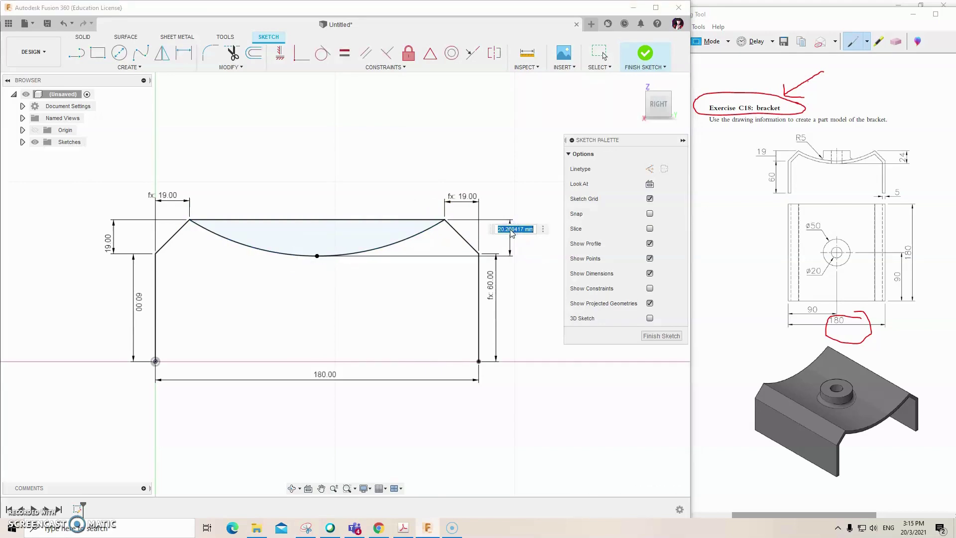
pyautogui.write('24')
pyautogui.press('Return')
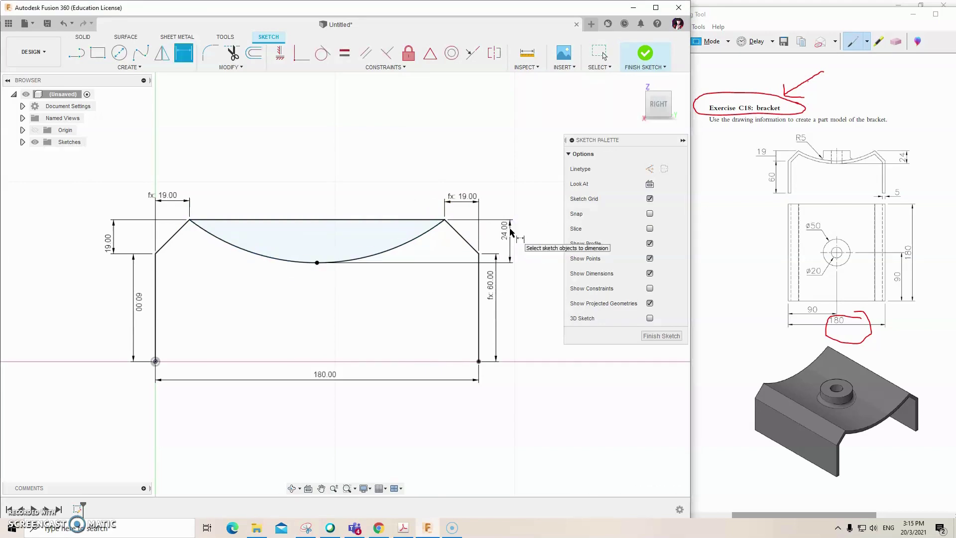
pyautogui.click(514, 239)
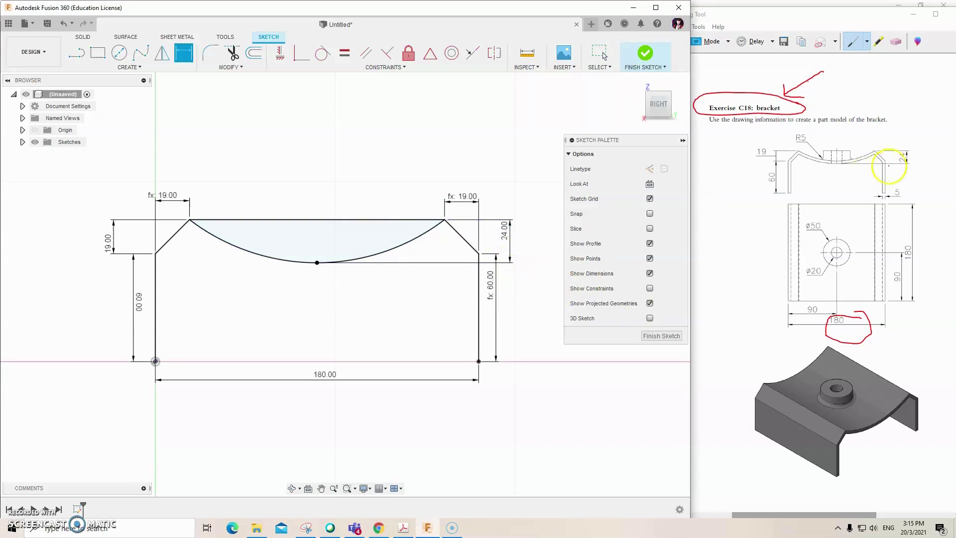
pyautogui.click(920, 150)
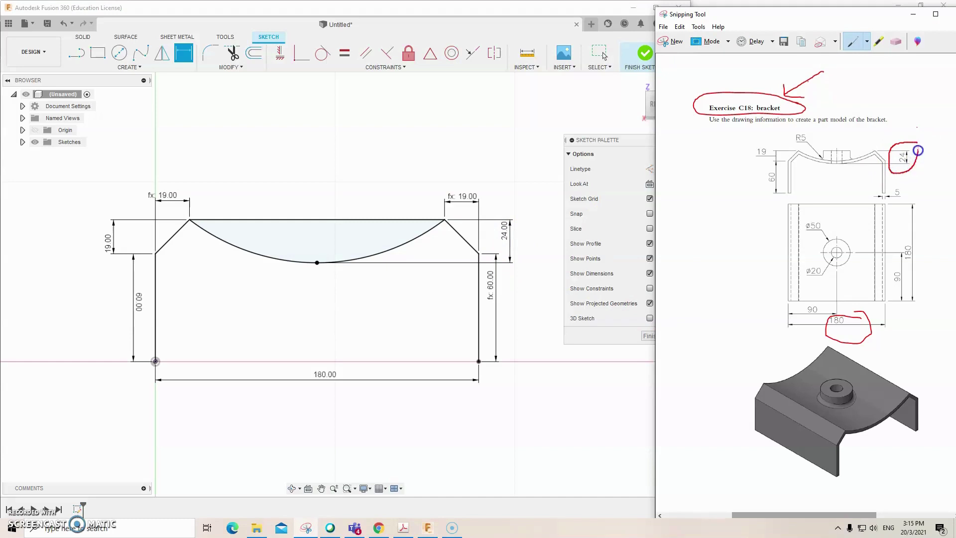
# Switch from Snipping Tool back to the Fusion 360 sketch
pyautogui.click(477, 163)
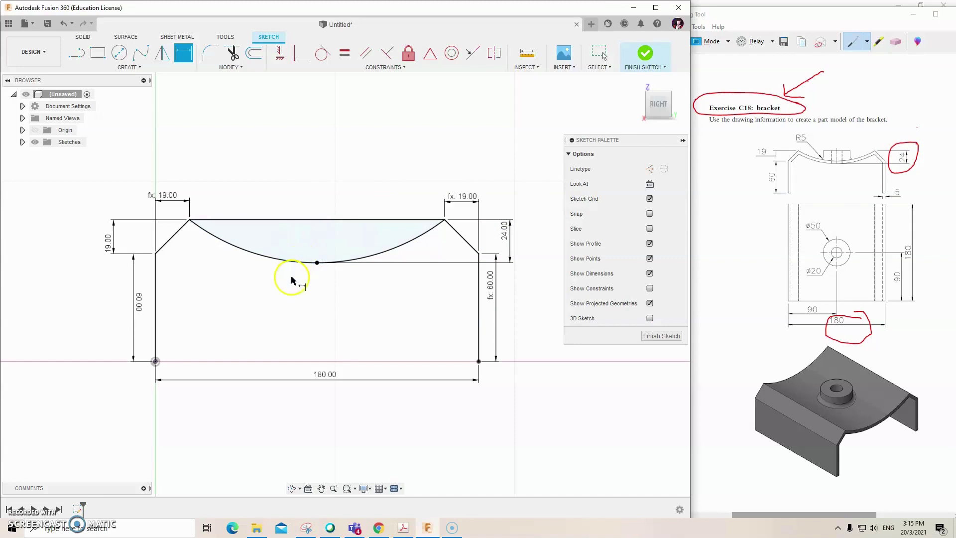
# Trim away the straight top line so the arc forms the top edge
pyautogui.press('t')
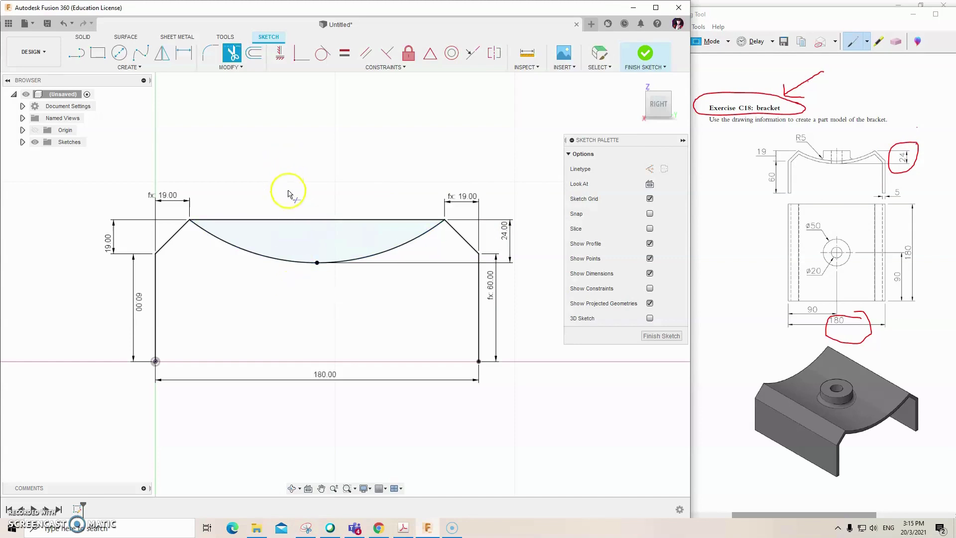
pyautogui.click(317, 219)
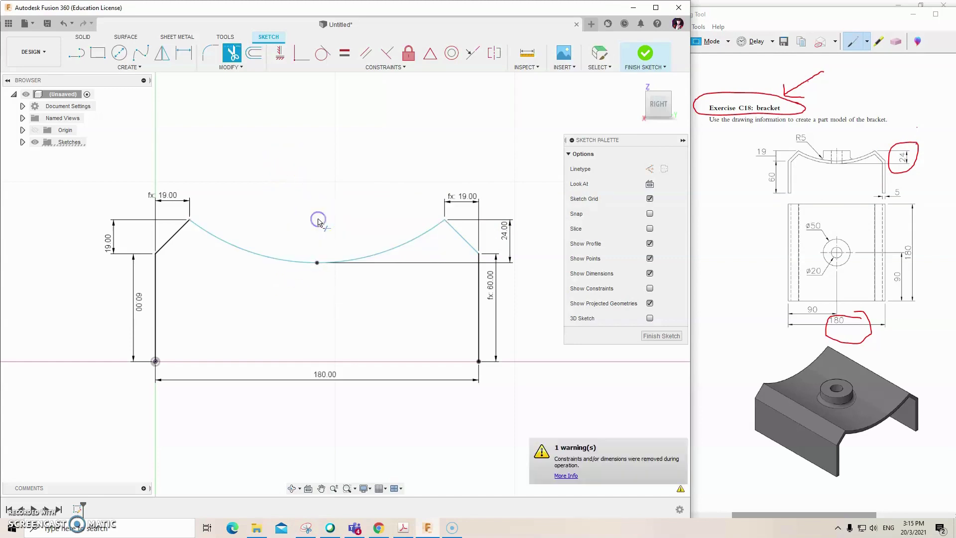
pyautogui.click(234, 67)
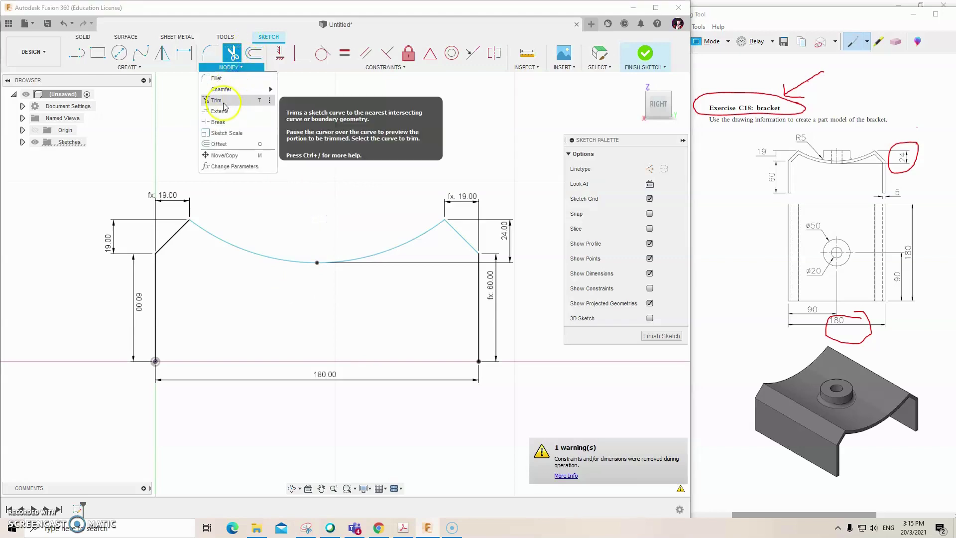
pyautogui.click(354, 198)
# Dimension the arc's radius at 117.021 mm
pyautogui.press('d')
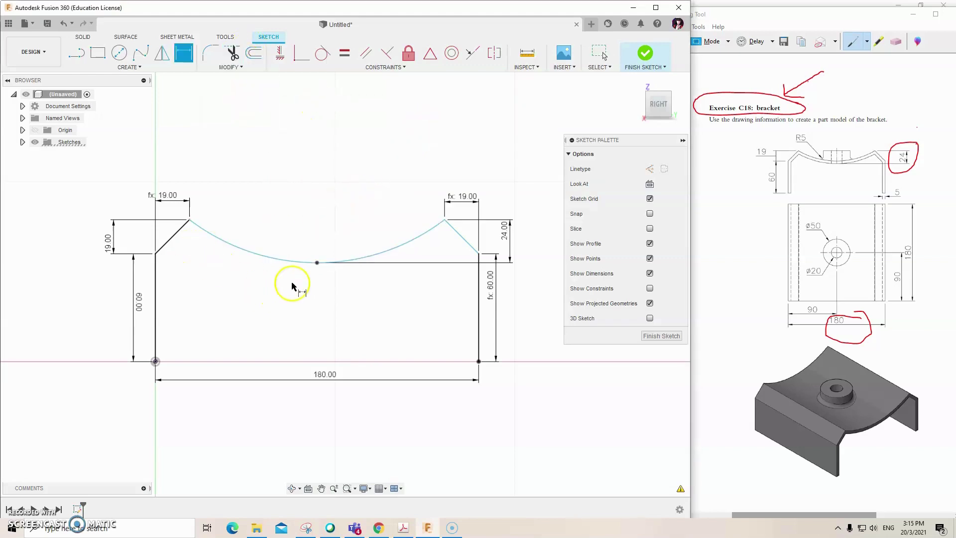
pyautogui.click(287, 259)
pyautogui.click(302, 214)
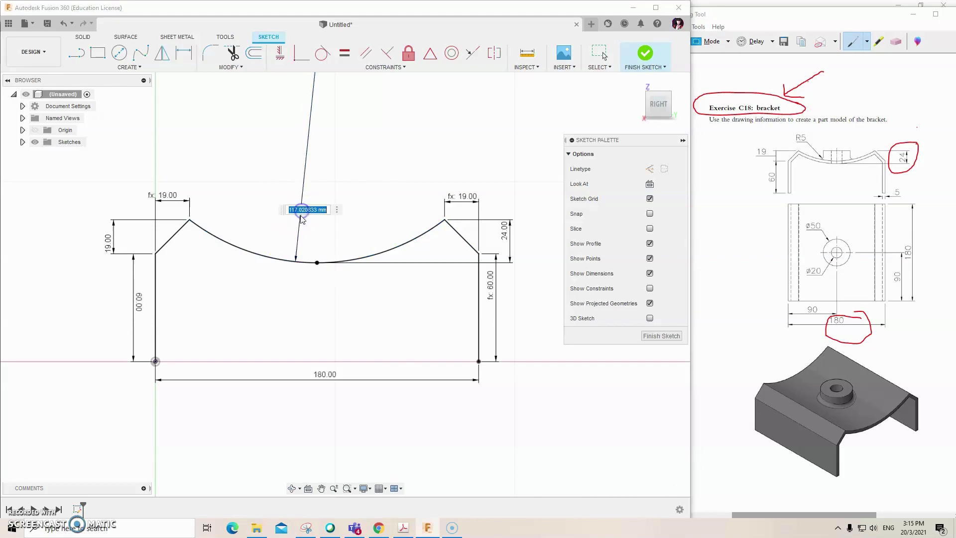
pyautogui.press('Return')
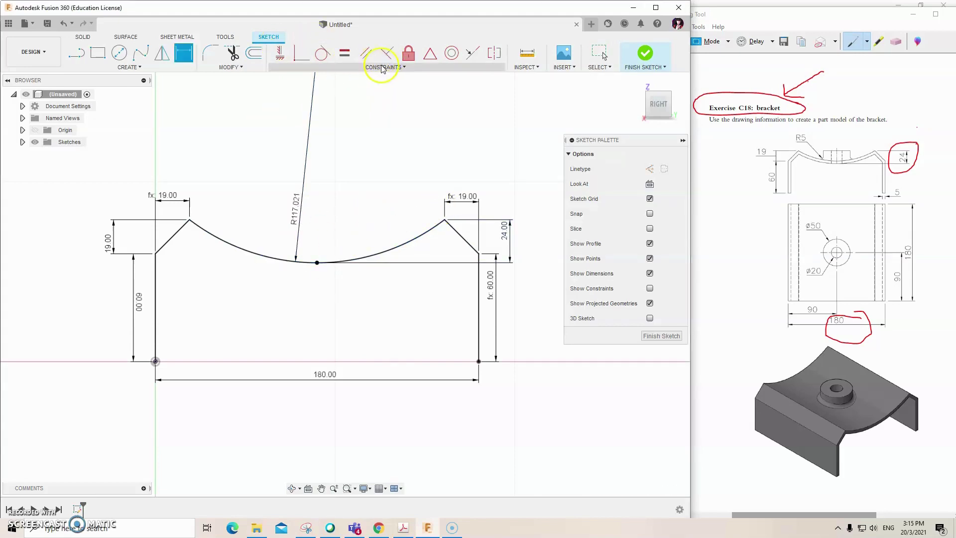
pyautogui.click(394, 67)
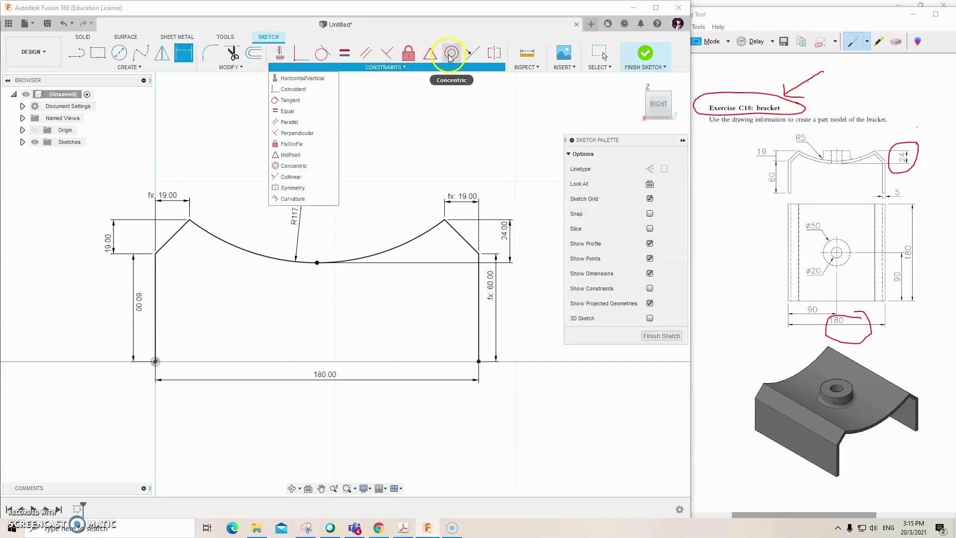
# Offset the chained profile 5 mm inward using the Offset command
pyautogui.write('s')
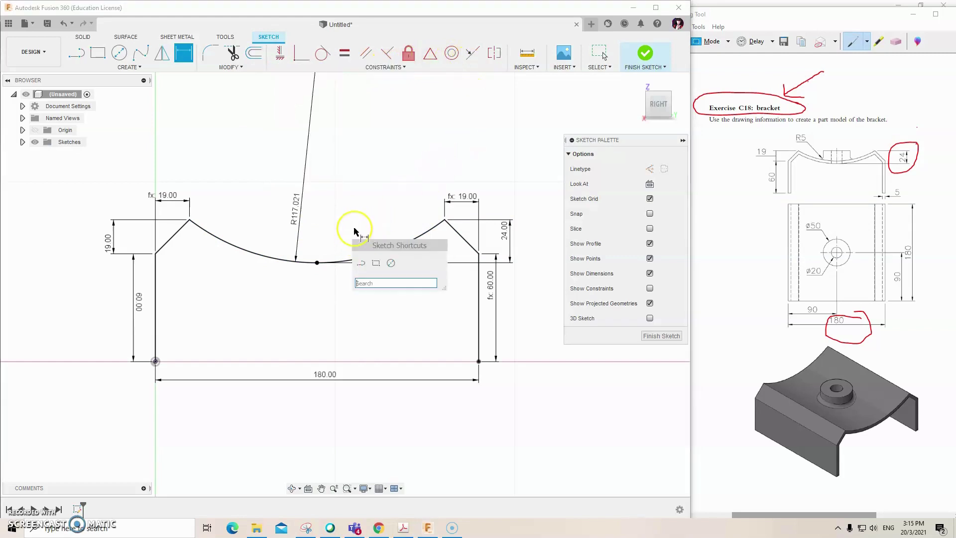
pyautogui.write('off')
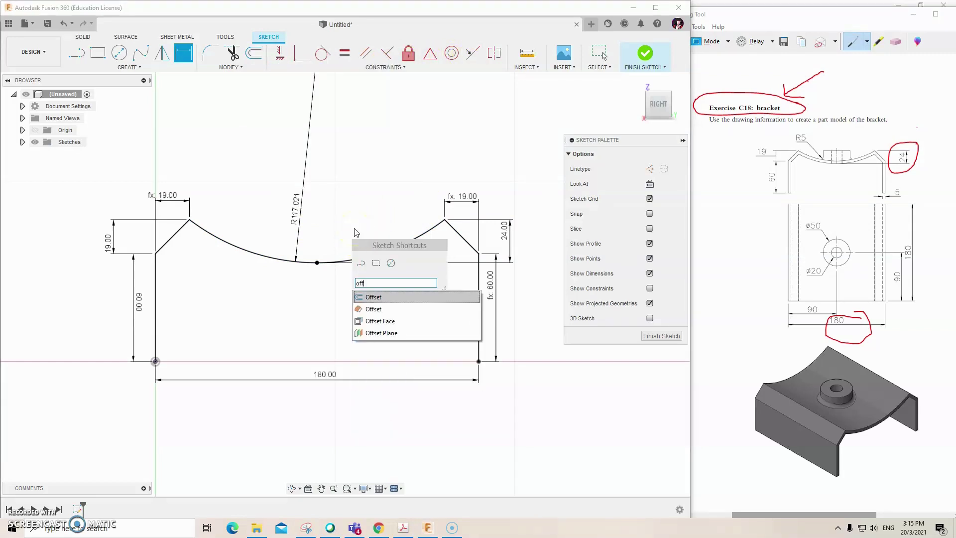
pyautogui.click(386, 299)
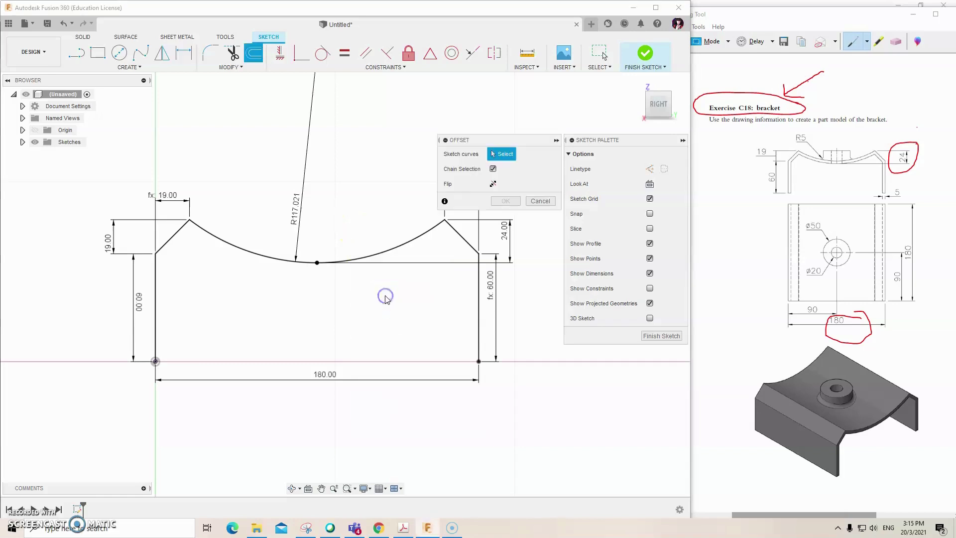
pyautogui.click(350, 260)
pyautogui.moveTo(350, 261); pyautogui.dragTo(352, 274)
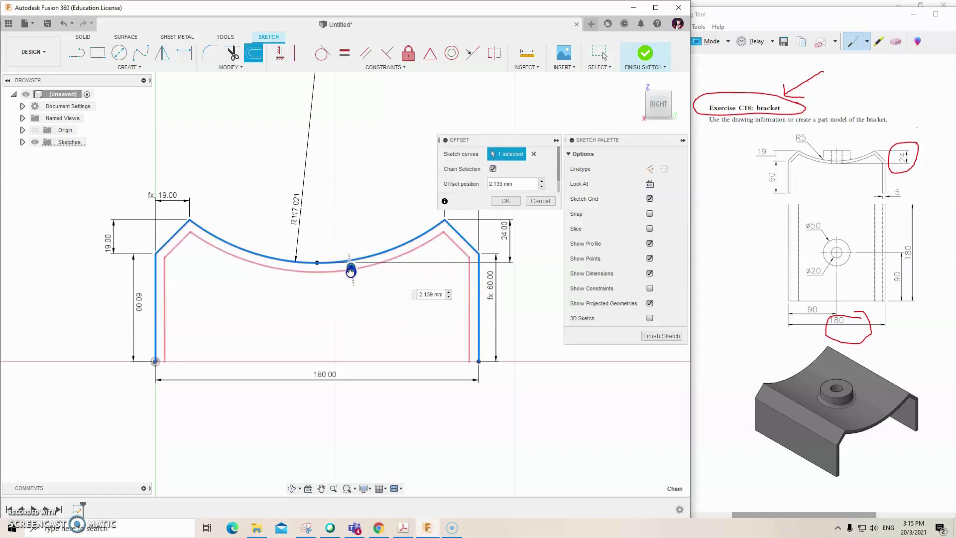
pyautogui.write('5')
pyautogui.press('Return')
pyautogui.scroll(-1, 353, 273)
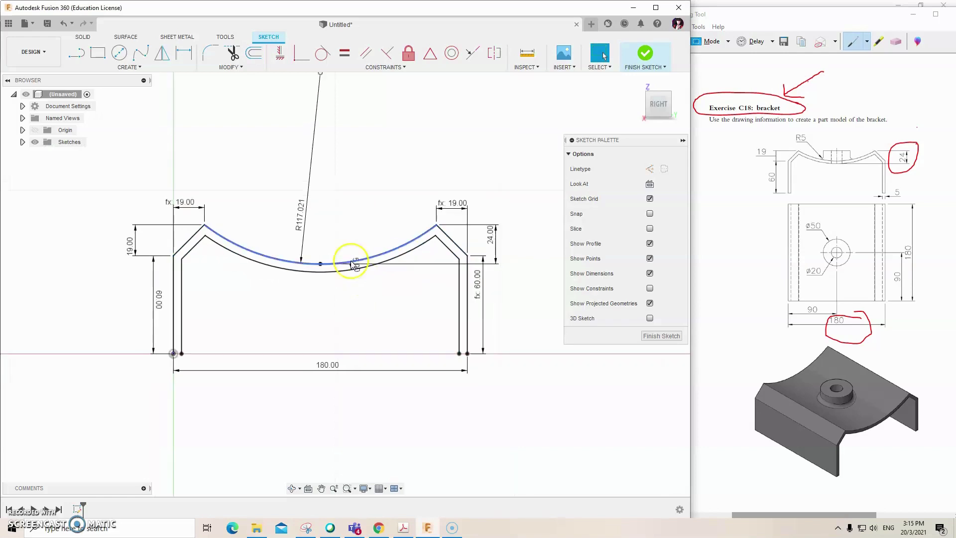
# Close the inner and outer ends at both bottom feet with lines
pyautogui.click(85, 56)
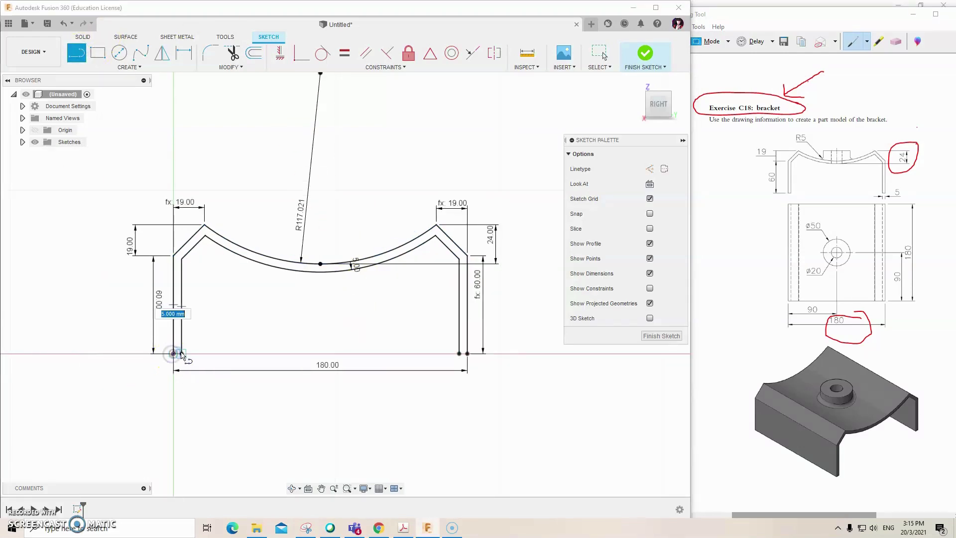
pyautogui.moveTo(171, 354); pyautogui.dragTo(467, 354)
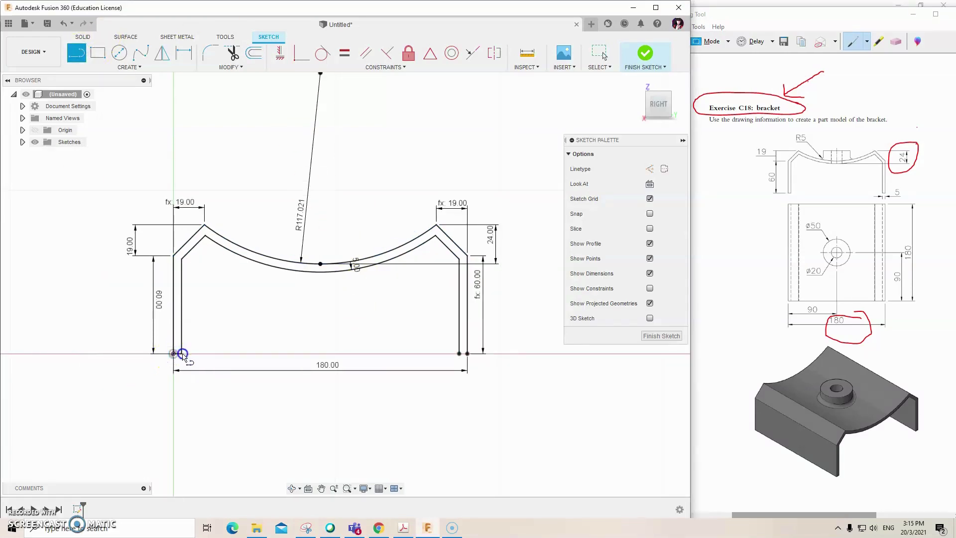
pyautogui.click(459, 354)
# Finish the sketch and extrude the closed profile -180 mm into a solid bracket
pyautogui.click(644, 53)
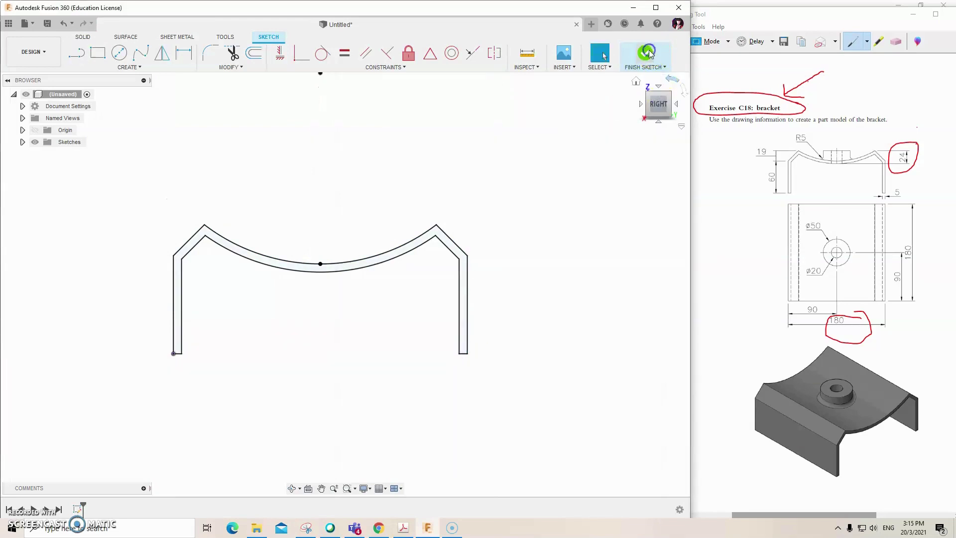
pyautogui.click(671, 94)
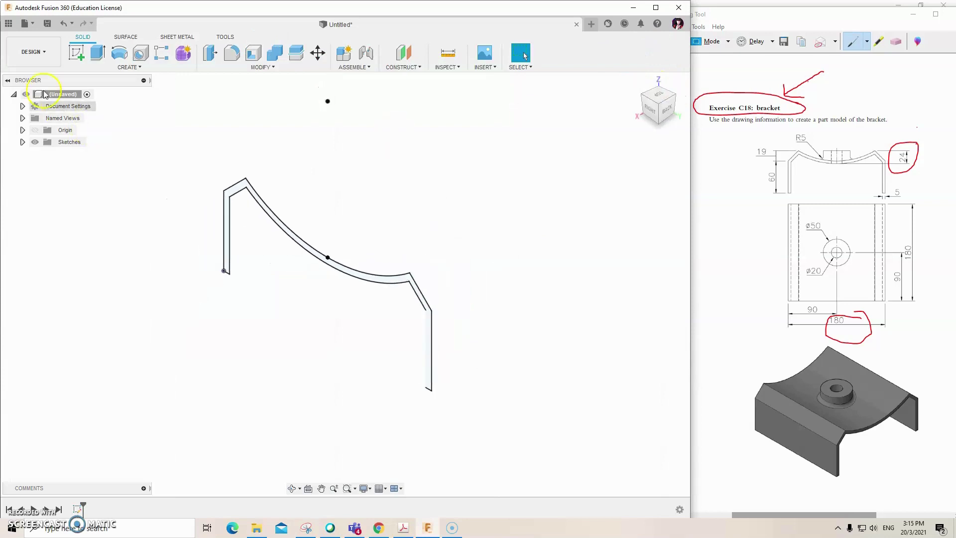
pyautogui.click(102, 58)
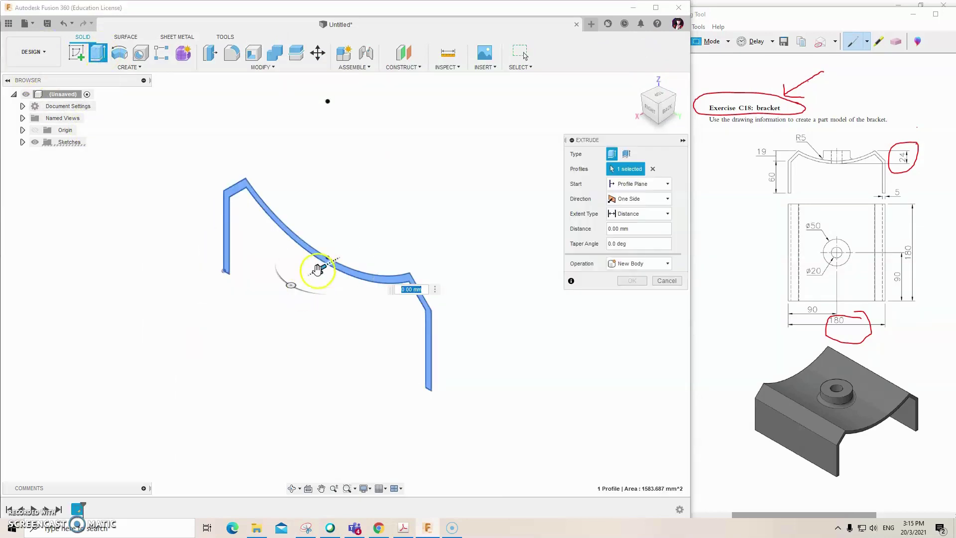
pyautogui.moveTo(321, 268); pyautogui.dragTo(461, 186)
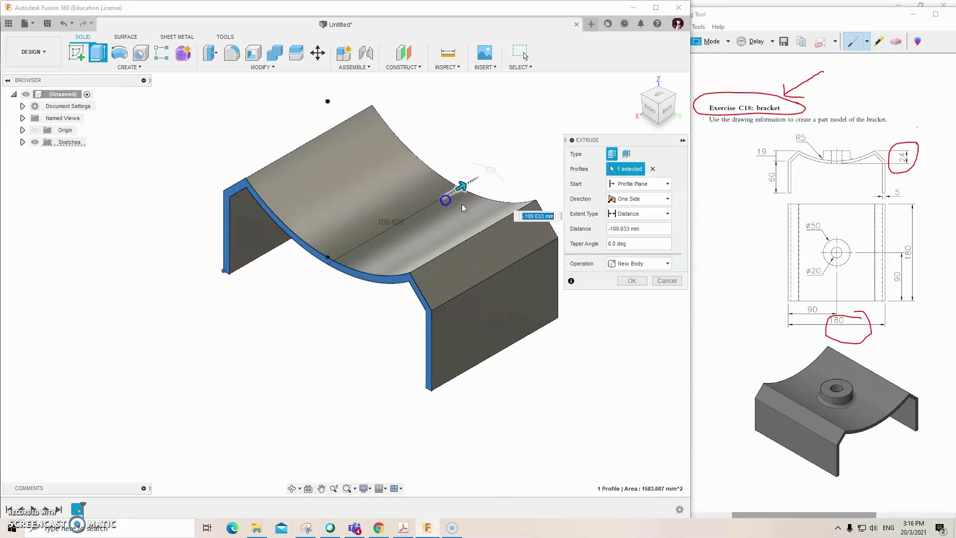
pyautogui.write('-180')
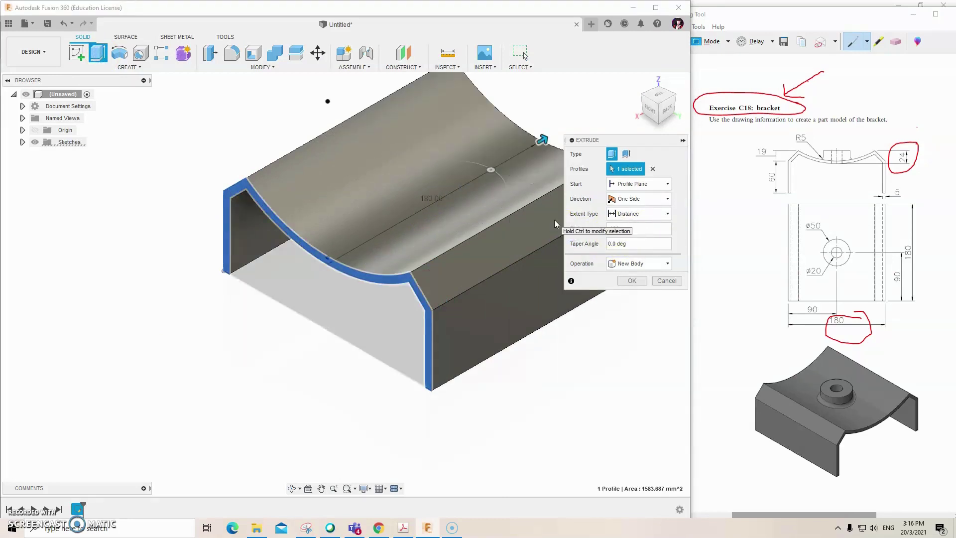
pyautogui.press('Return')
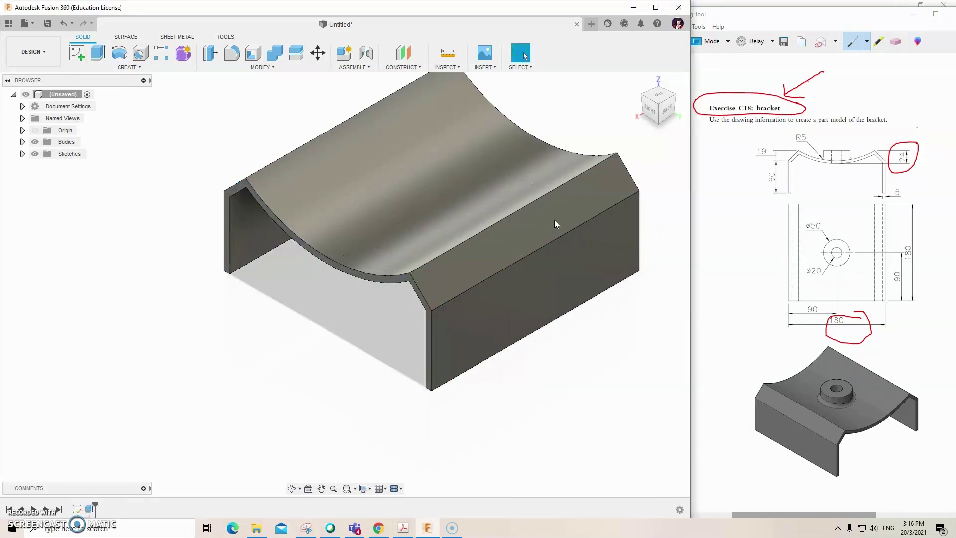
pyautogui.moveTo(500, 178); pyautogui.dragTo(397, 229, button='middle')
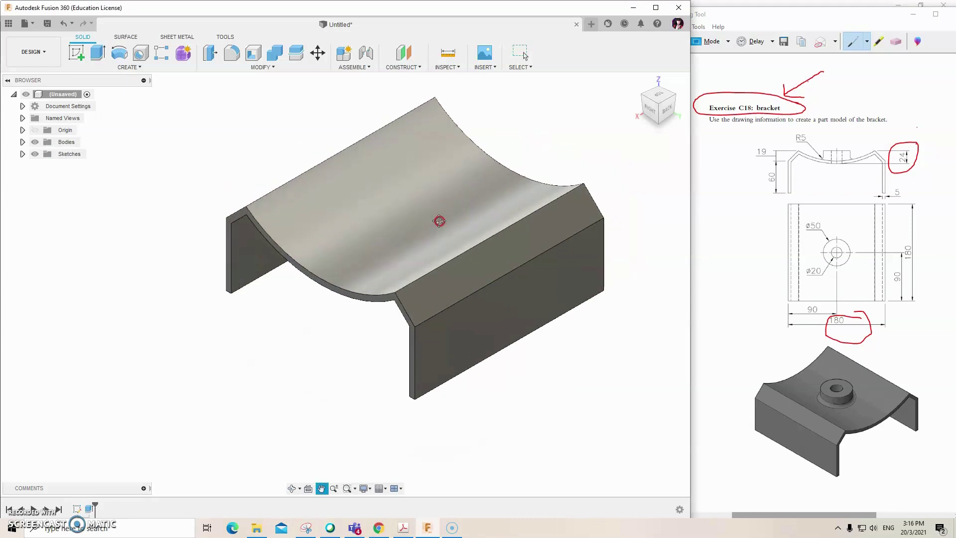
# Create a plane through the bracket's two top long edges and start a sketch on it
pyautogui.click(402, 66)
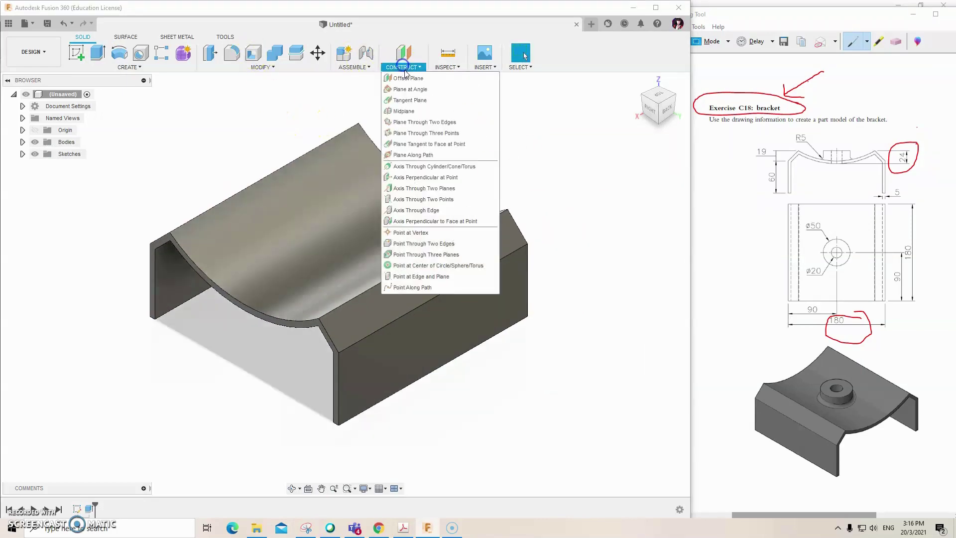
pyautogui.click(421, 122)
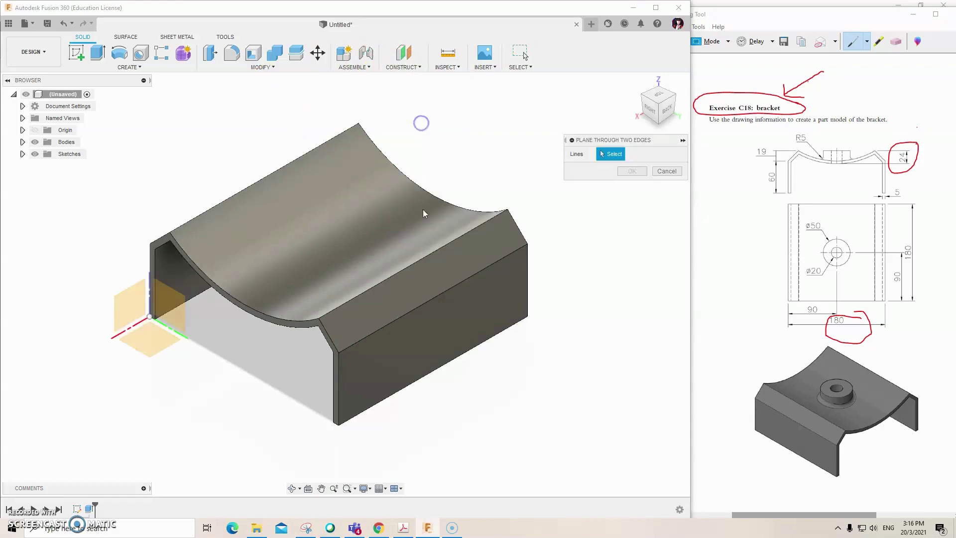
pyautogui.click(422, 258)
pyautogui.click(271, 173)
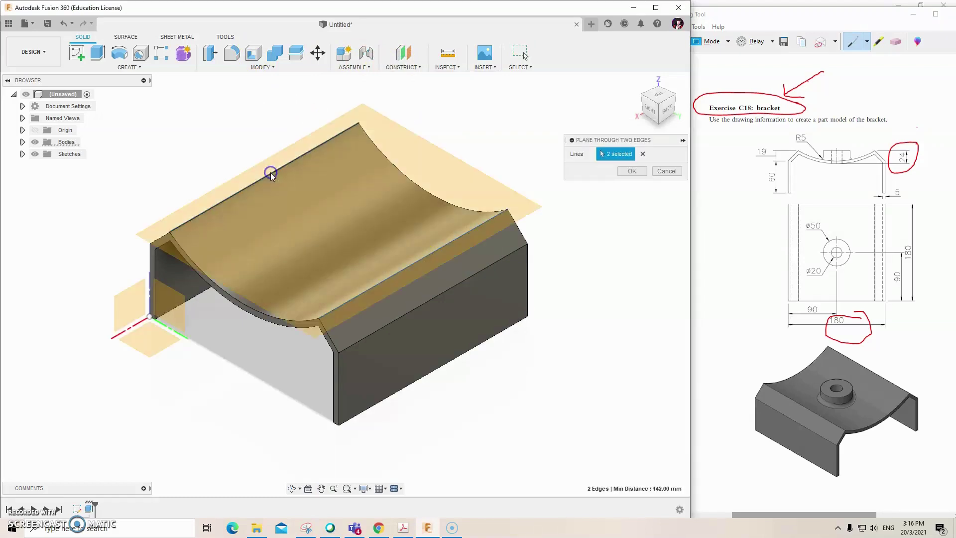
pyautogui.click(77, 52)
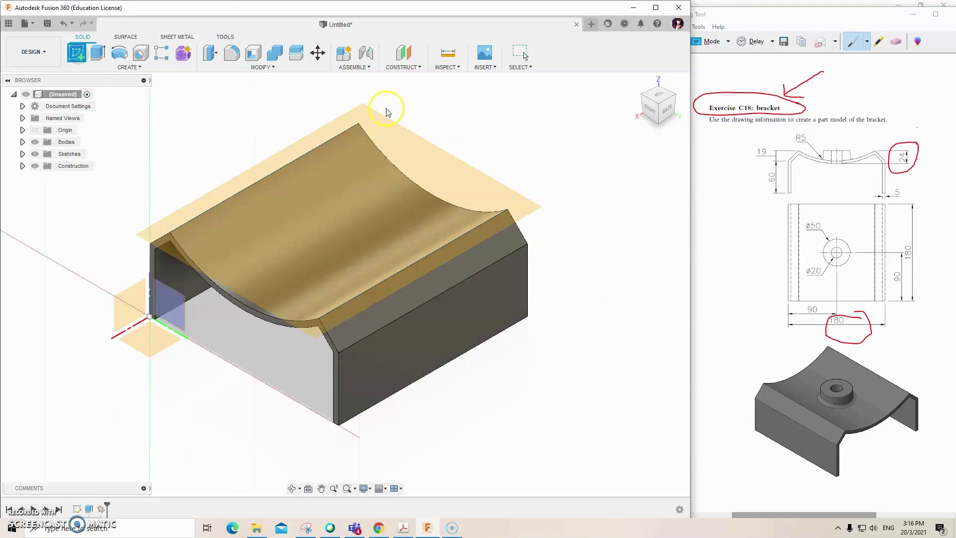
pyautogui.click(396, 124)
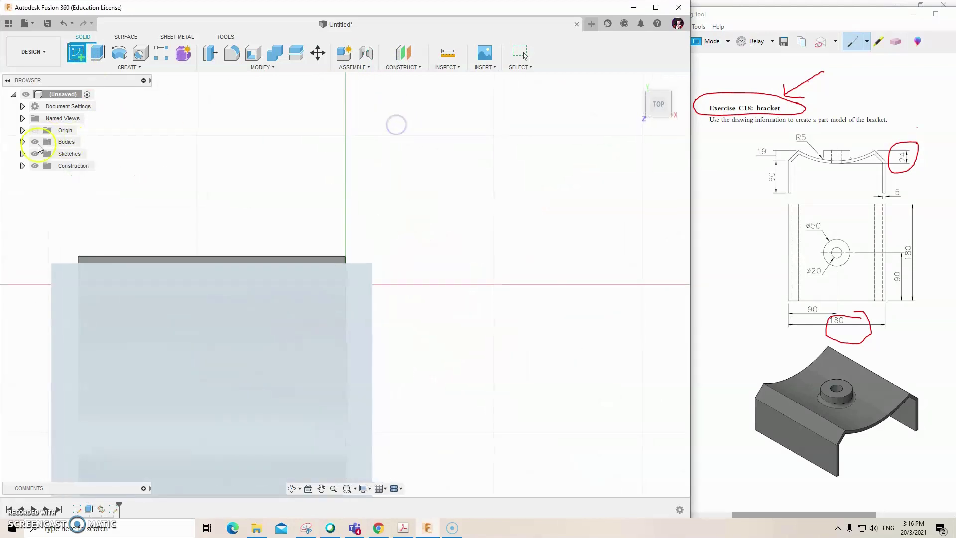
# Show Plane1 under Construction and project the bracket's curved top face into the sketch
pyautogui.moveTo(203, 256); pyautogui.dragTo(398, 150, button='middle')
pyautogui.click(23, 166)
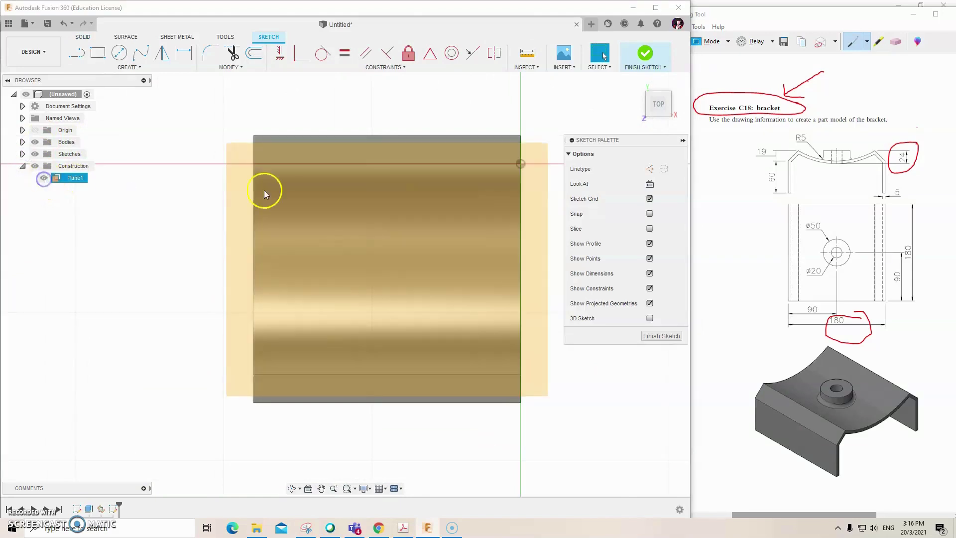
pyautogui.click(662, 121)
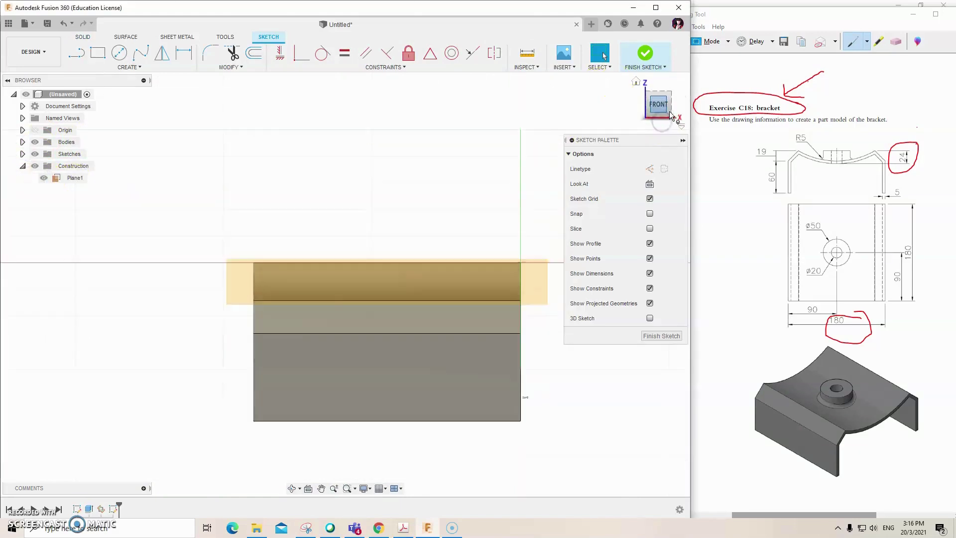
pyautogui.click(671, 94)
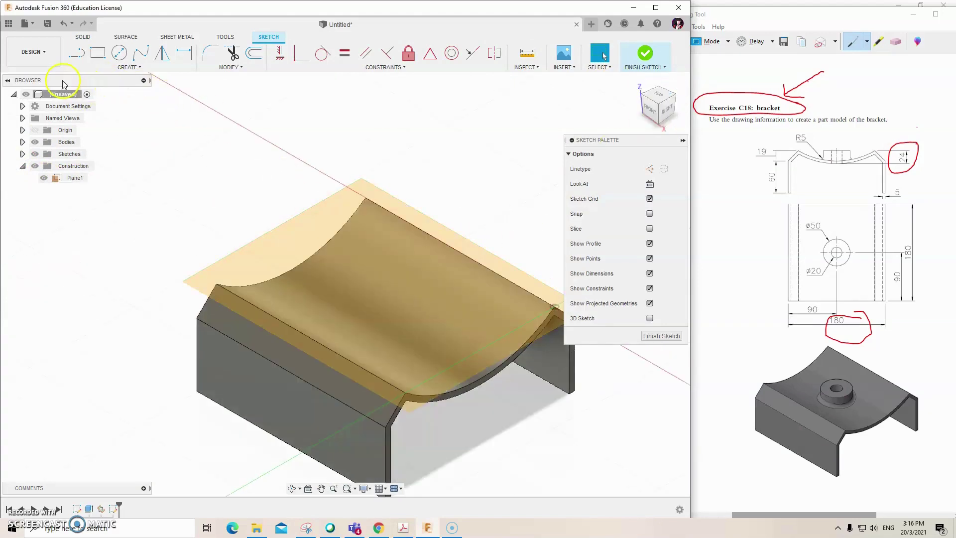
pyautogui.click(143, 69)
pyautogui.moveTo(98, 244)
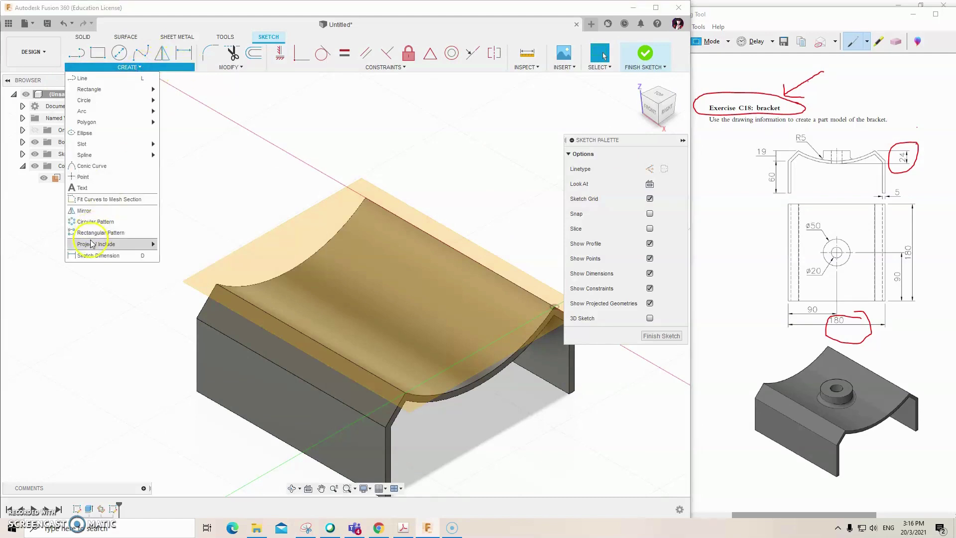
pyautogui.click(175, 244)
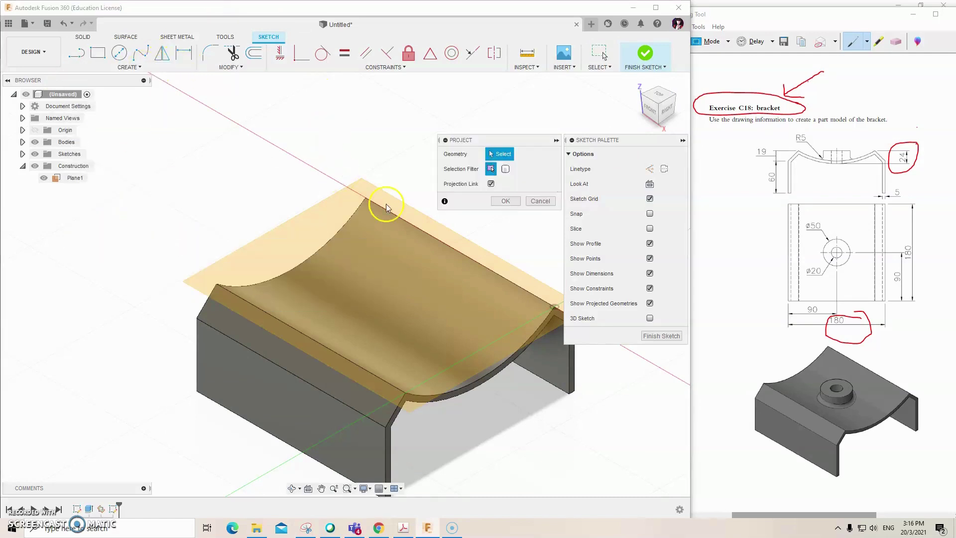
pyautogui.click(417, 310)
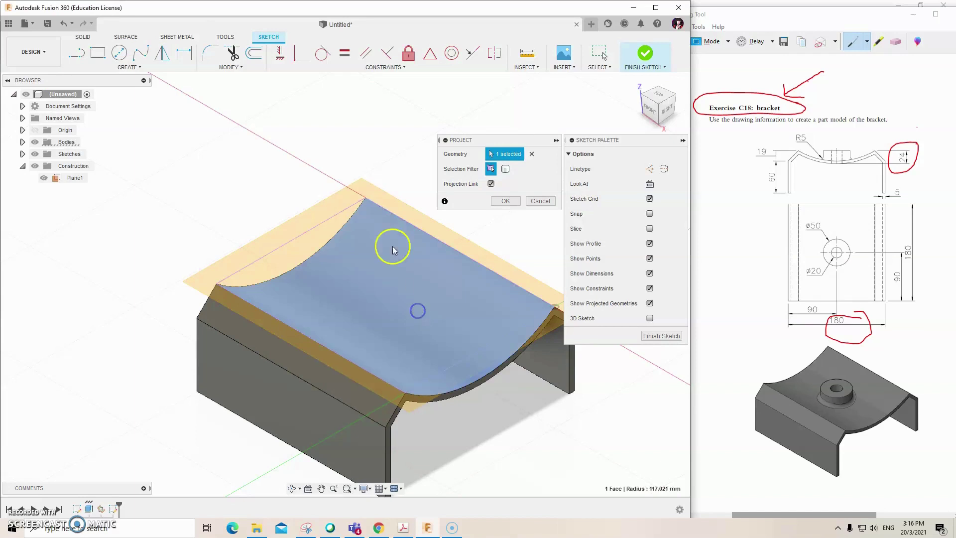
pyautogui.click(119, 52)
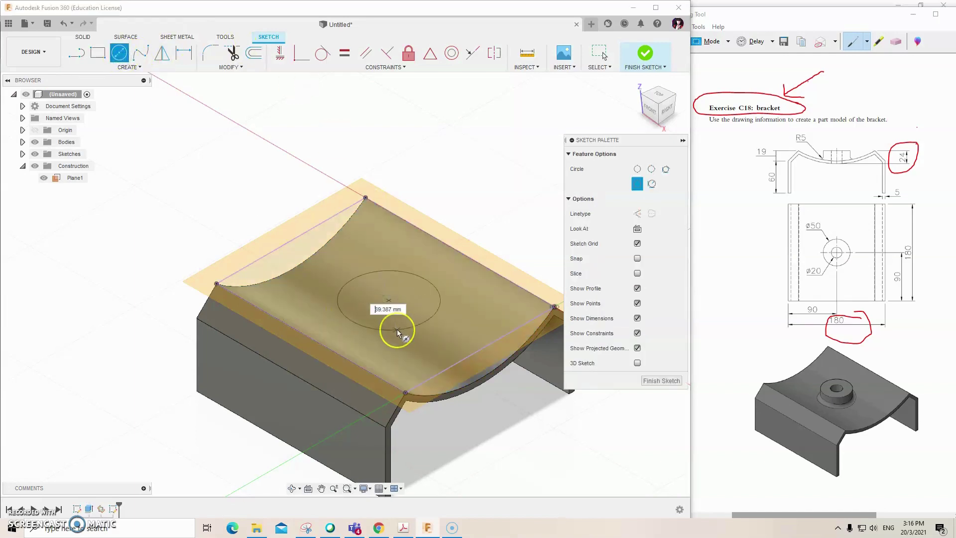
# Draw a circle on the projected face and a concentric 20 mm circle on the same centre
pyautogui.click(396, 330)
pyautogui.press('Escape')
pyautogui.rightClick(422, 336)
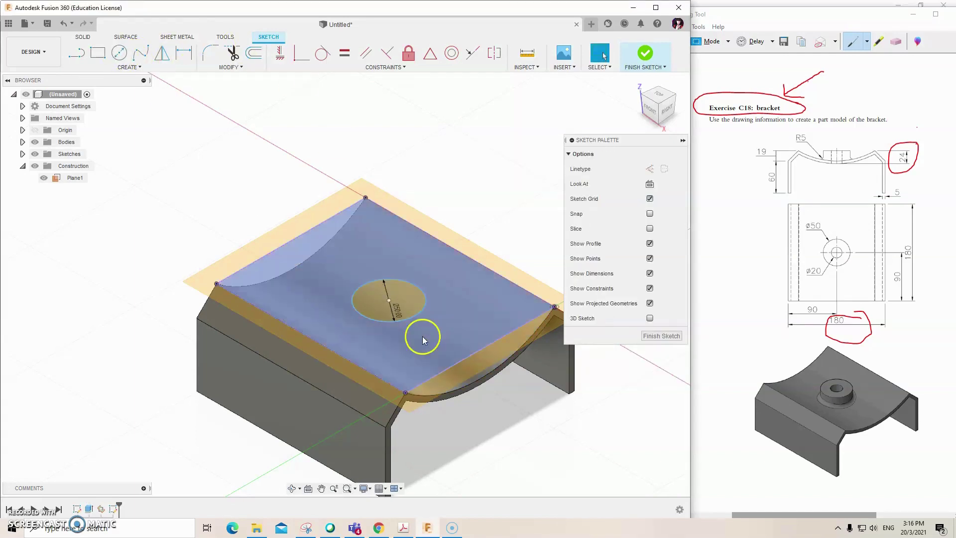
pyautogui.click(428, 307)
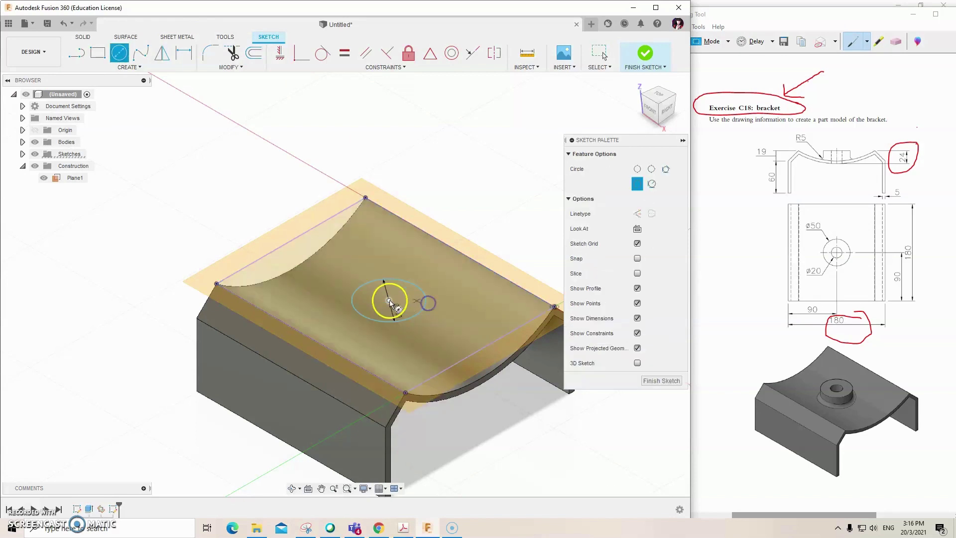
pyautogui.click(389, 302)
pyautogui.write('20')
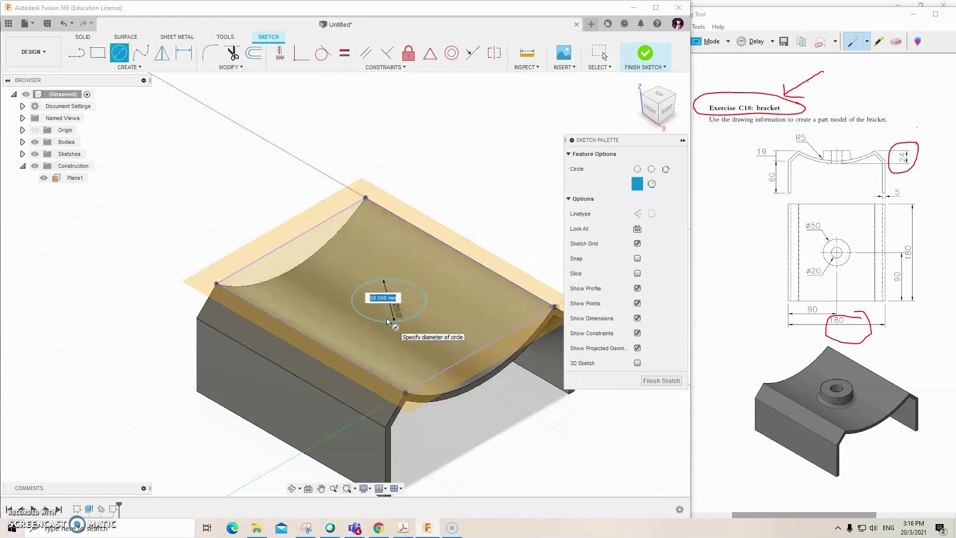
pyautogui.press('Return')
pyautogui.press('Escape')
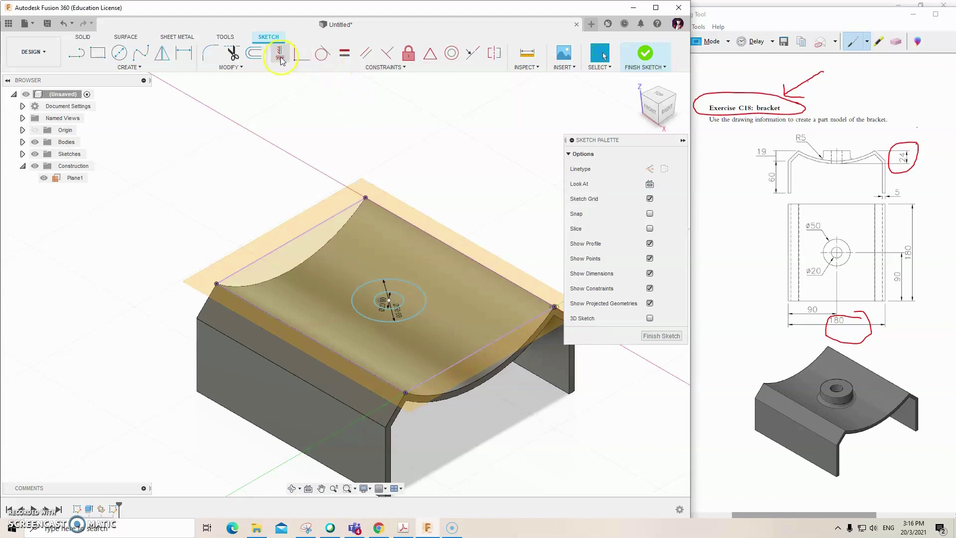
# Constrain the circles' centre to the front edge's midpoint and finish the sketch
pyautogui.click(280, 52)
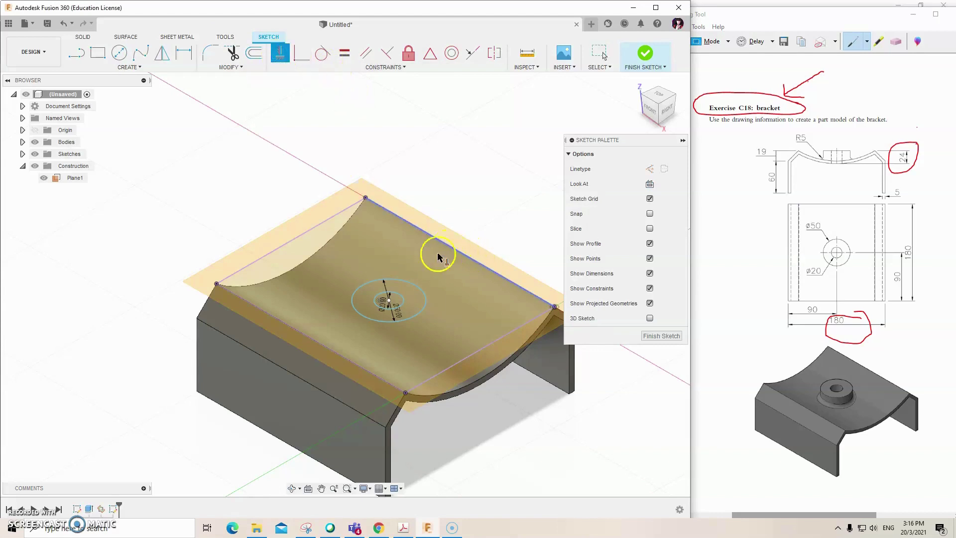
pyautogui.click(389, 301)
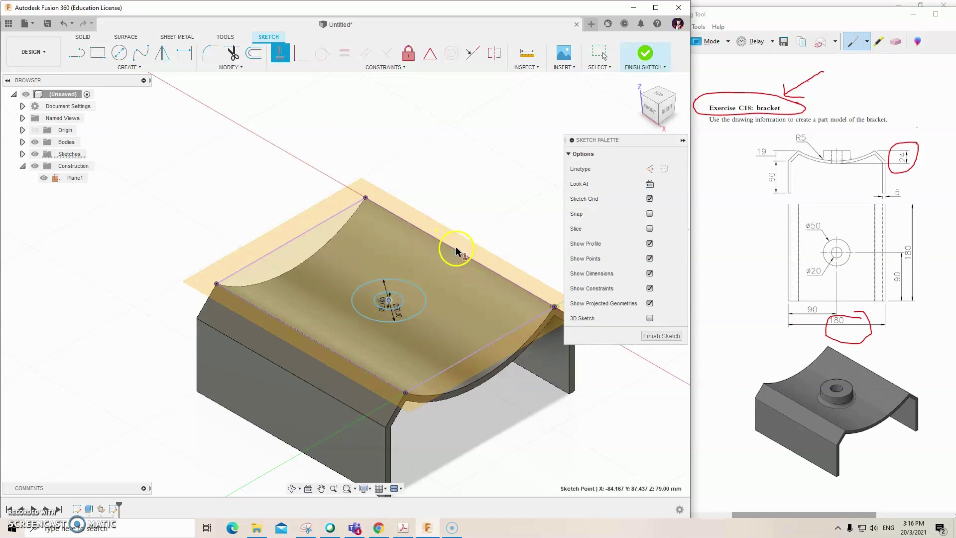
pyautogui.click(459, 254)
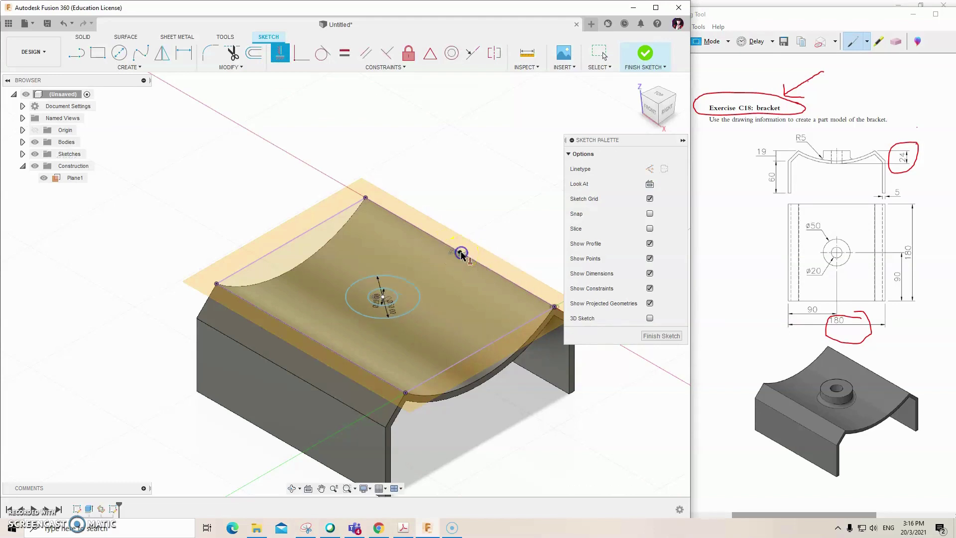
pyautogui.click(387, 301)
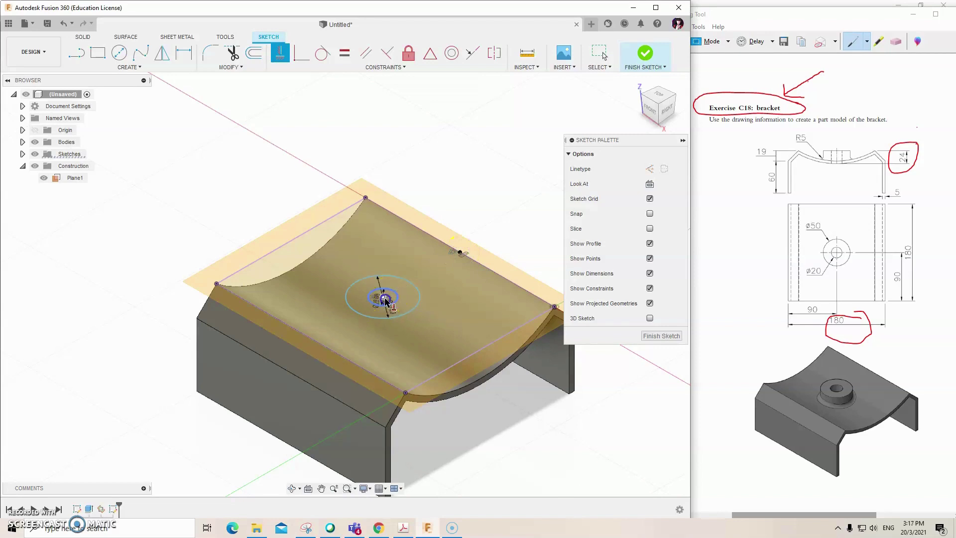
pyautogui.click(458, 367)
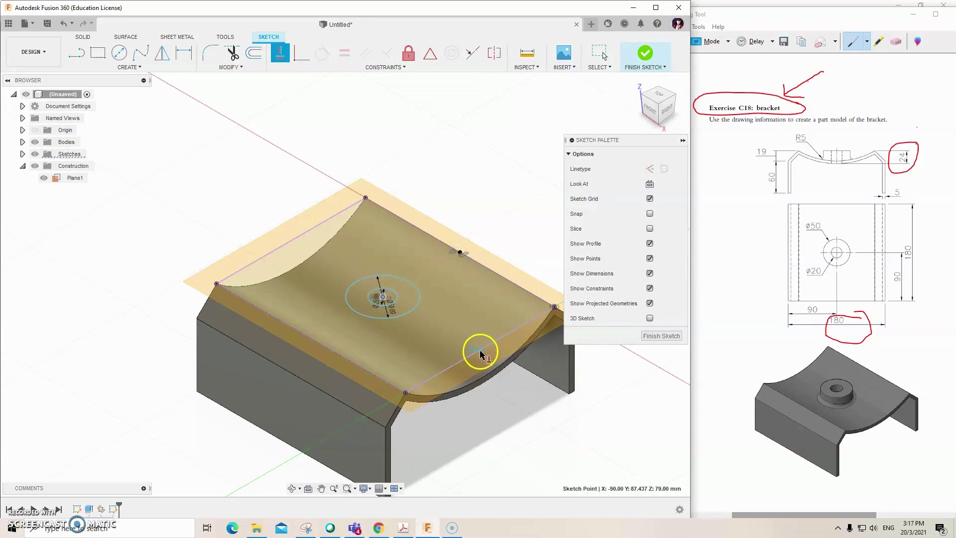
pyautogui.click(480, 351)
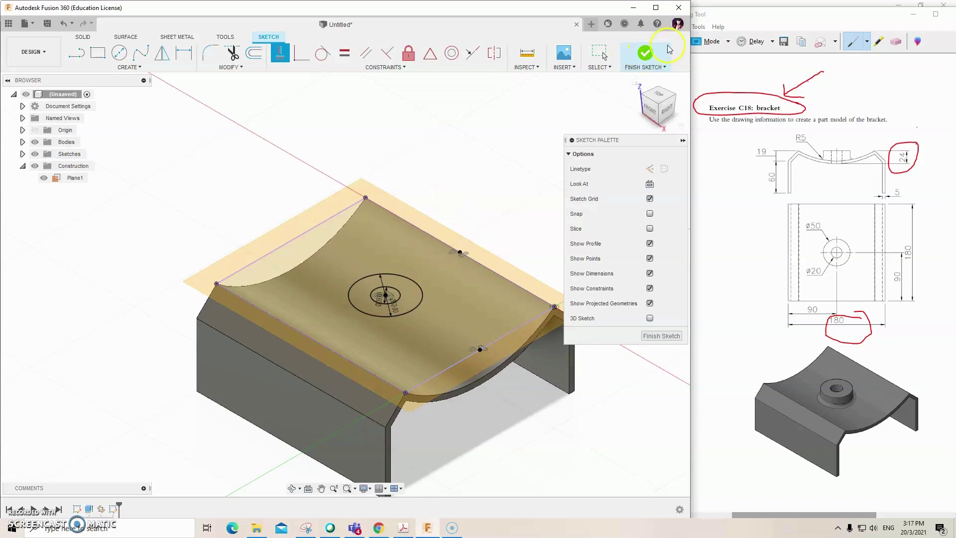
pyautogui.click(645, 53)
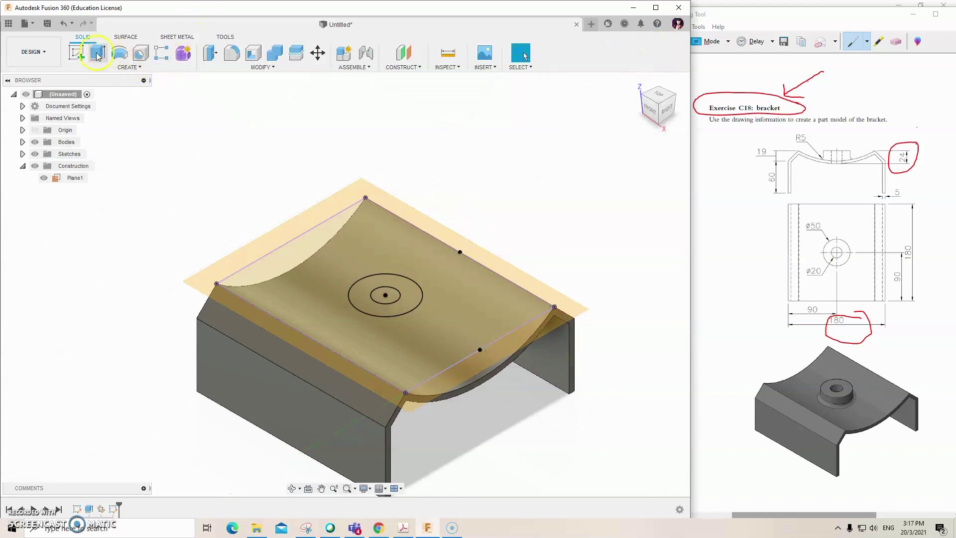
# Extrude the ring as a Join, To Object on the curved face, then hide Plane1
pyautogui.click(97, 54)
pyautogui.click(383, 282)
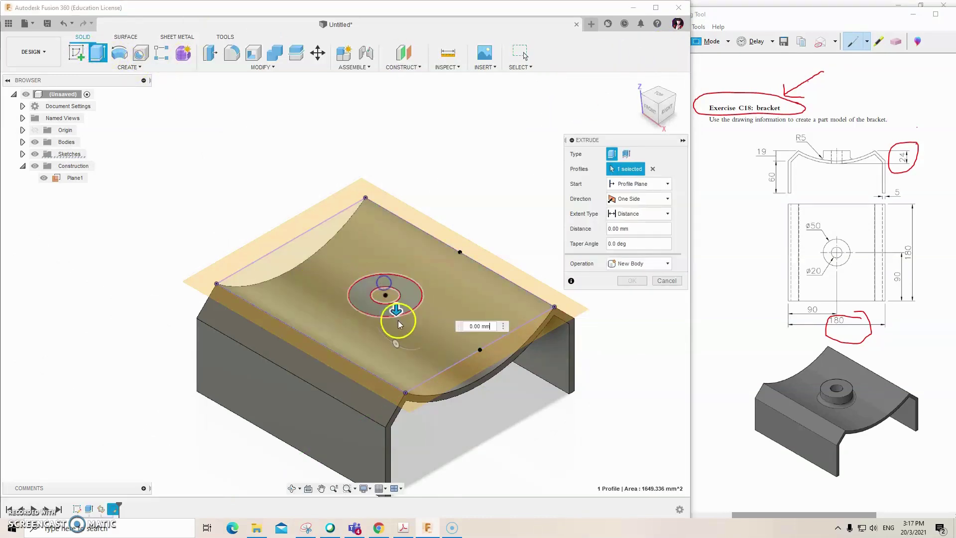
pyautogui.moveTo(396, 310); pyautogui.dragTo(396, 344)
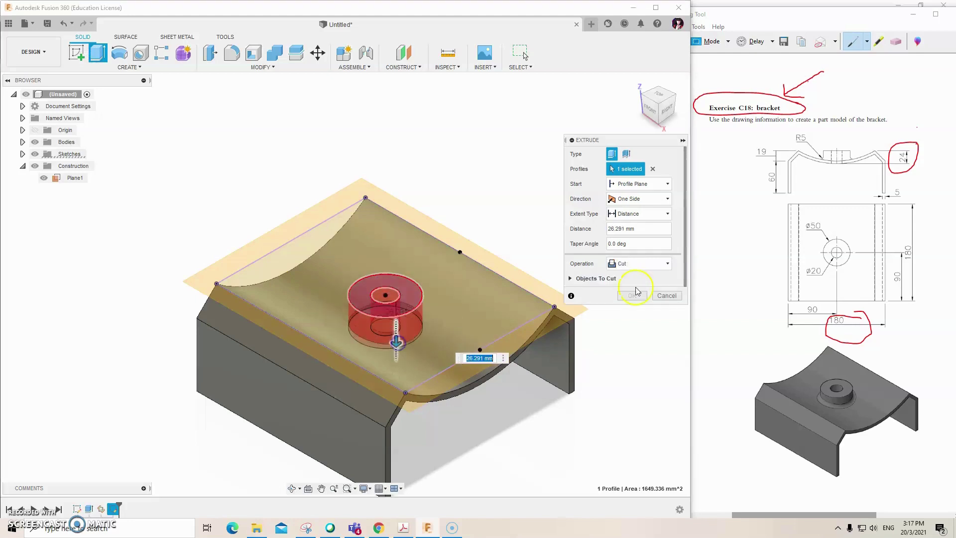
pyautogui.click(629, 265)
pyautogui.click(624, 280)
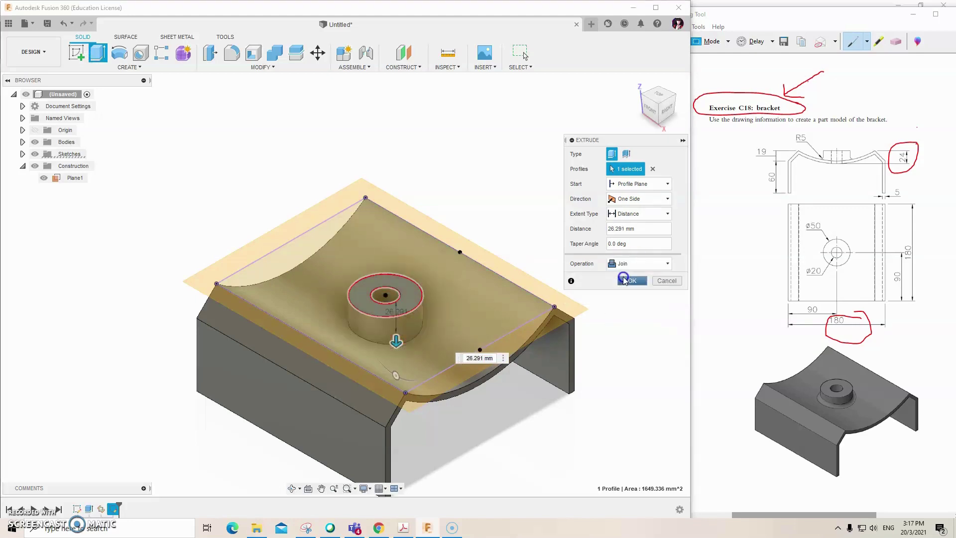
pyautogui.click(638, 213)
pyautogui.click(632, 239)
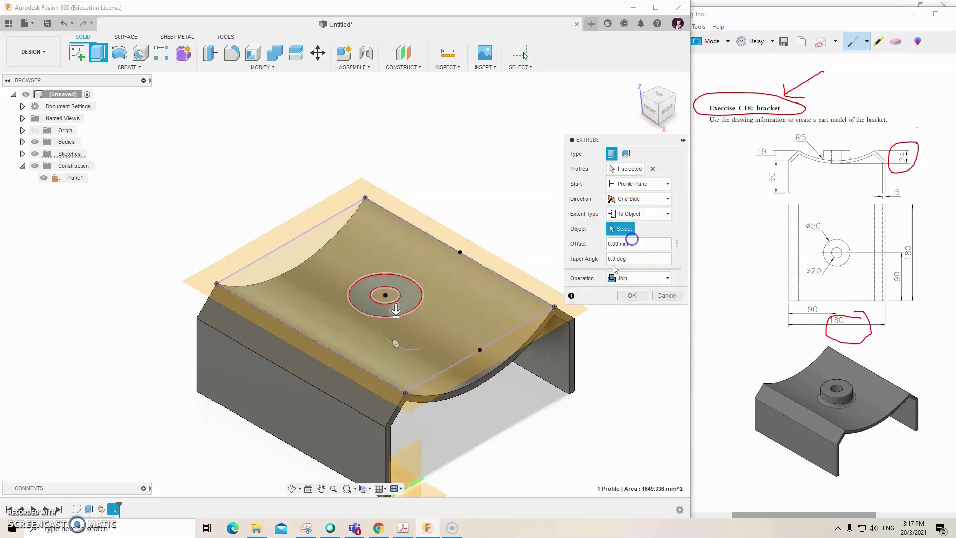
pyautogui.click(489, 376)
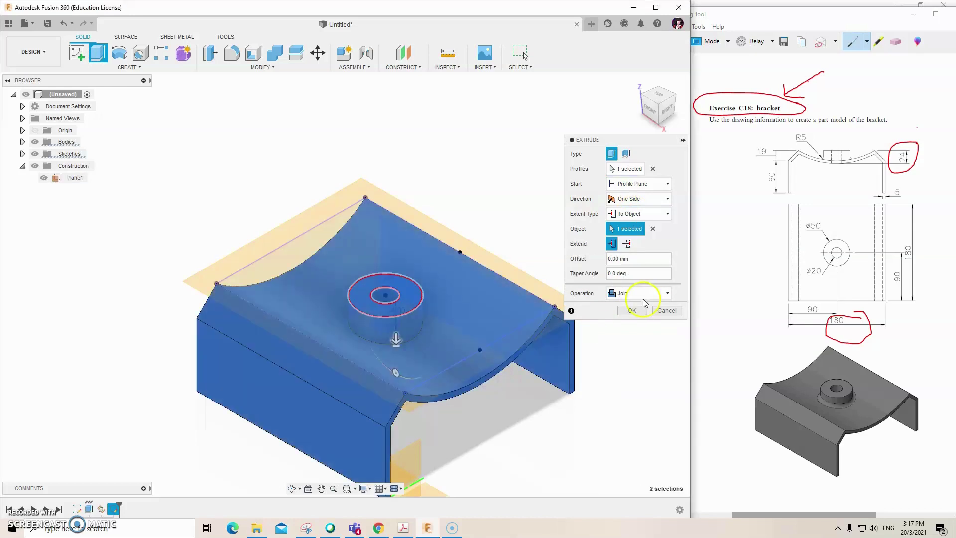
pyautogui.click(632, 311)
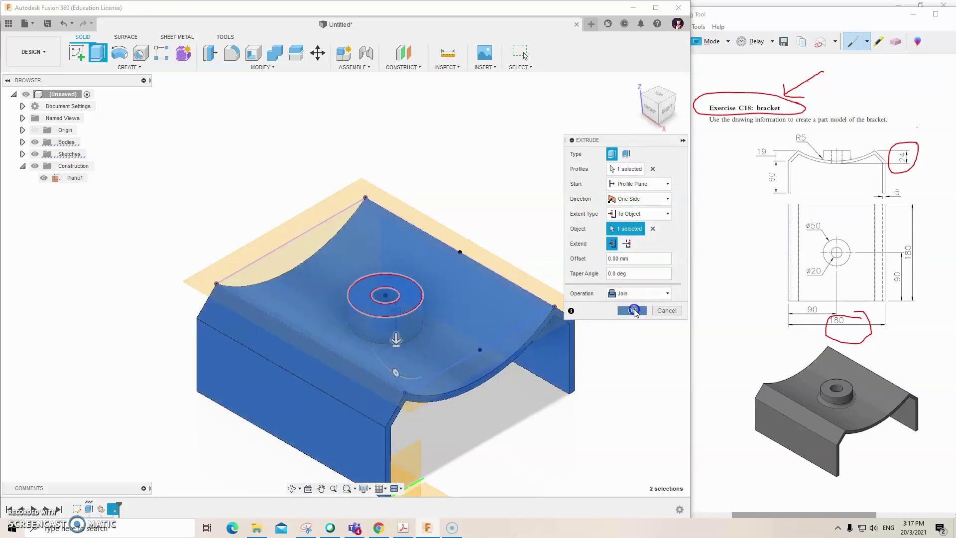
pyautogui.click(45, 179)
pyautogui.scroll(-3, 420, 231)
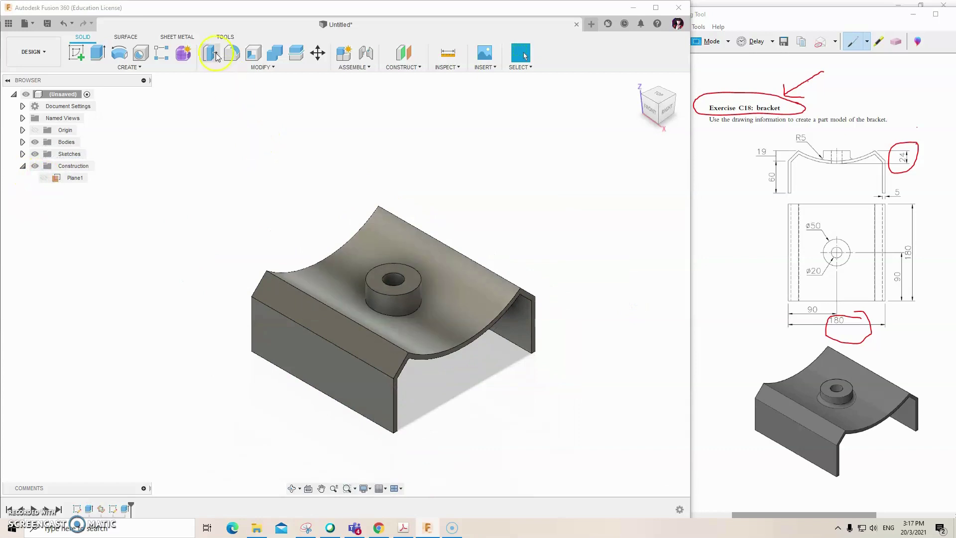
# Fillet the edge at the base of the boss with a 5 mm radius
pyautogui.click(258, 67)
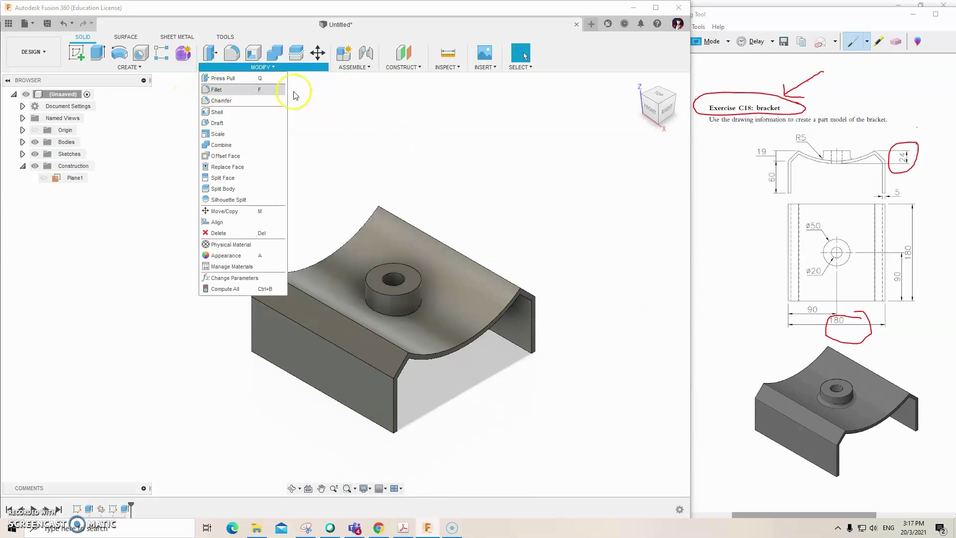
pyautogui.click(271, 90)
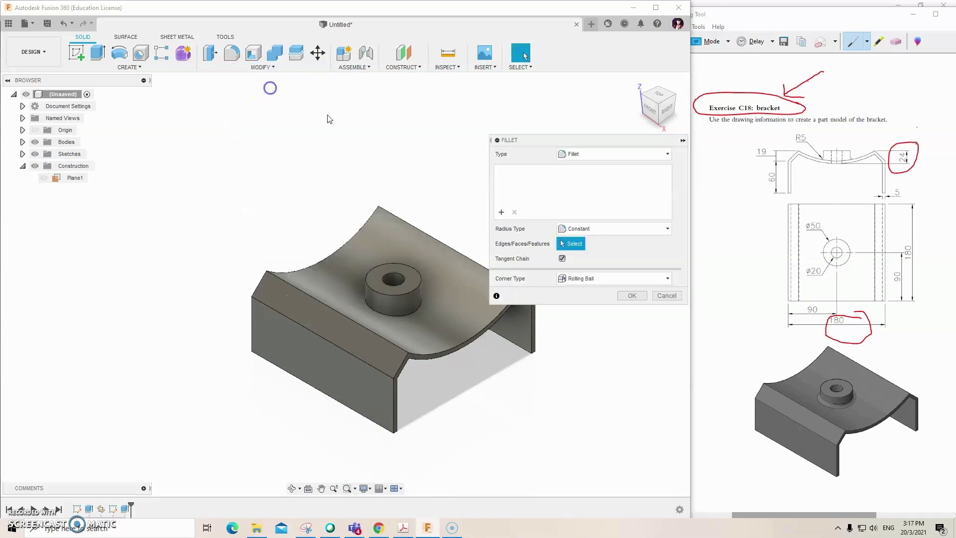
pyautogui.click(405, 312)
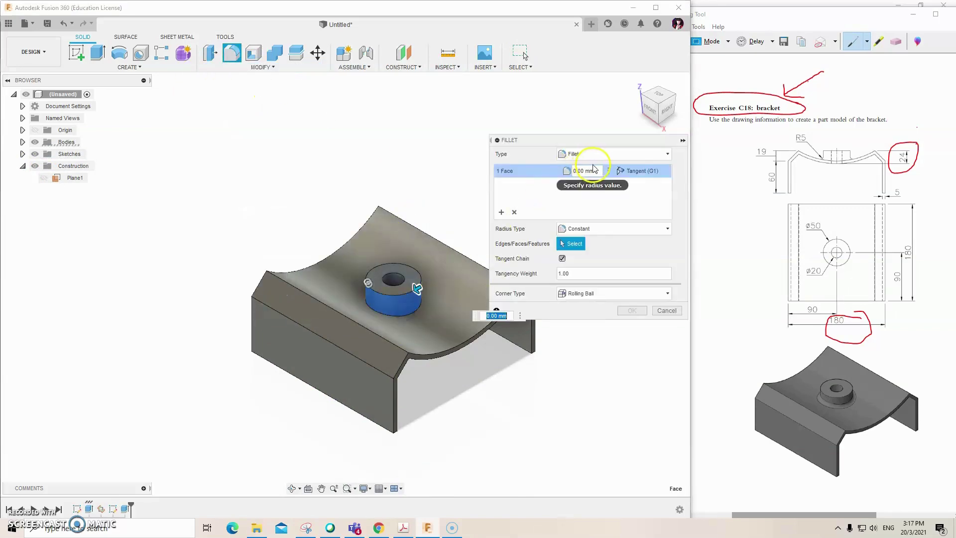
pyautogui.press('Escape')
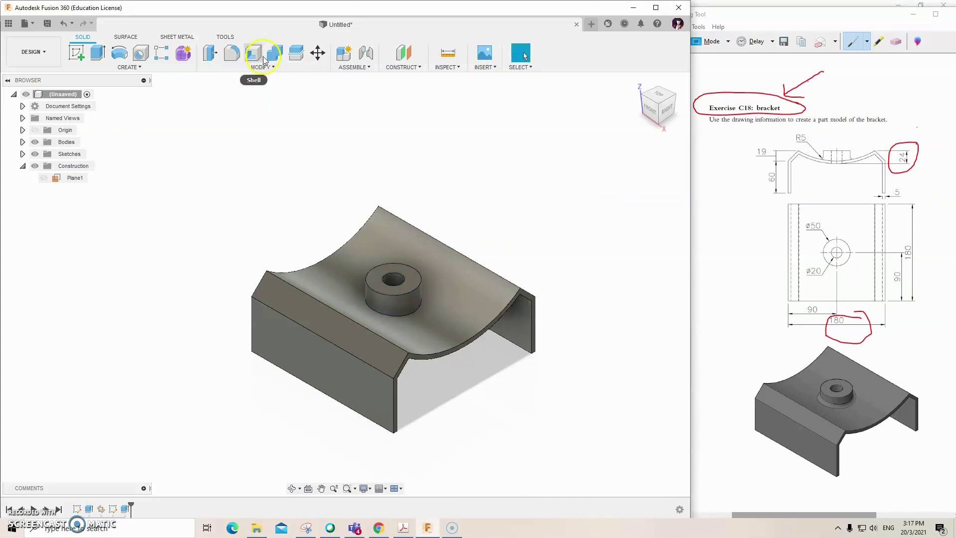
pyautogui.click(232, 52)
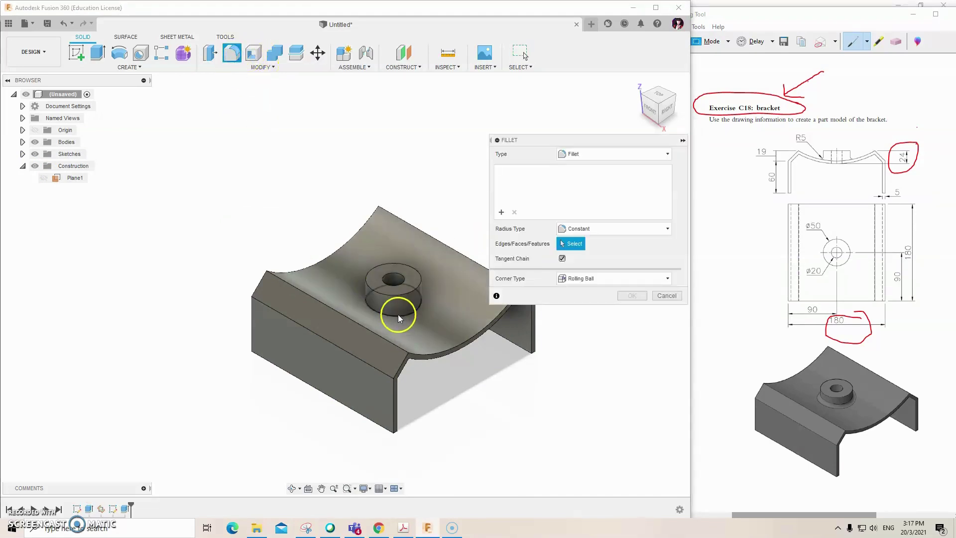
pyautogui.click(413, 311)
pyautogui.write('5')
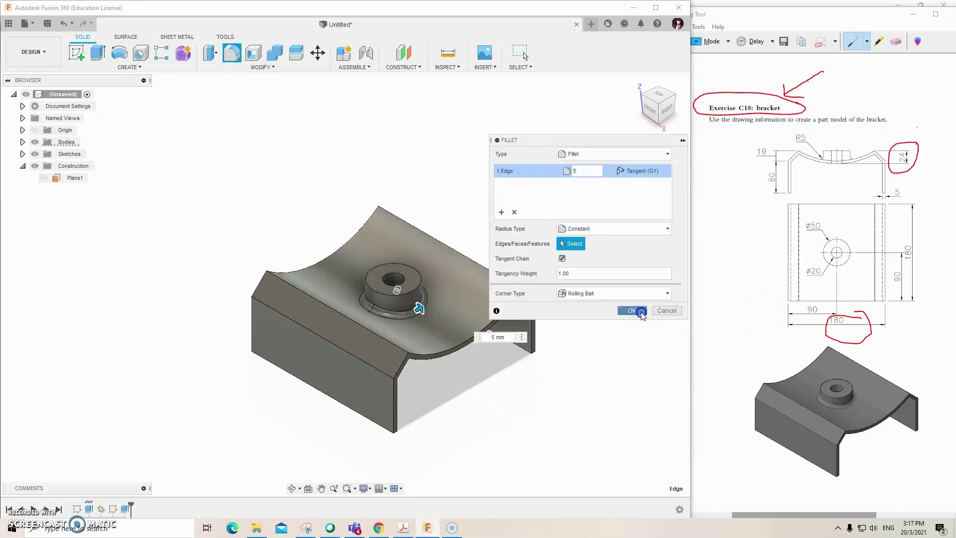
pyautogui.click(641, 312)
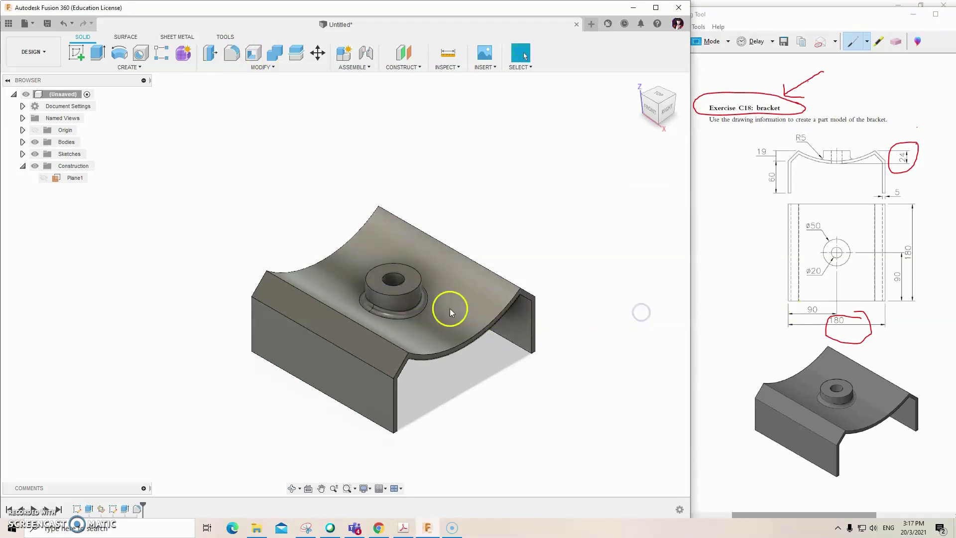
pyautogui.click(369, 492)
pyautogui.moveTo(396, 398)
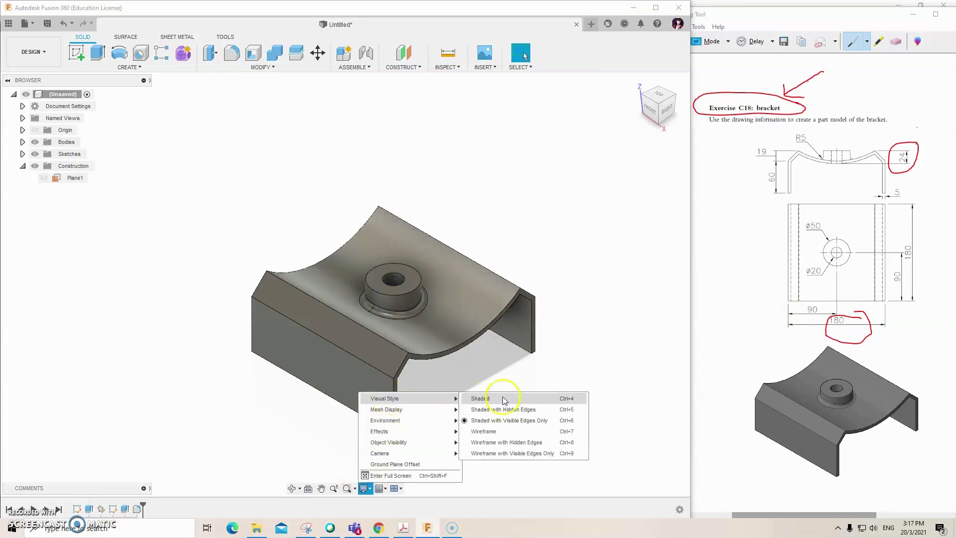
pyautogui.click(504, 399)
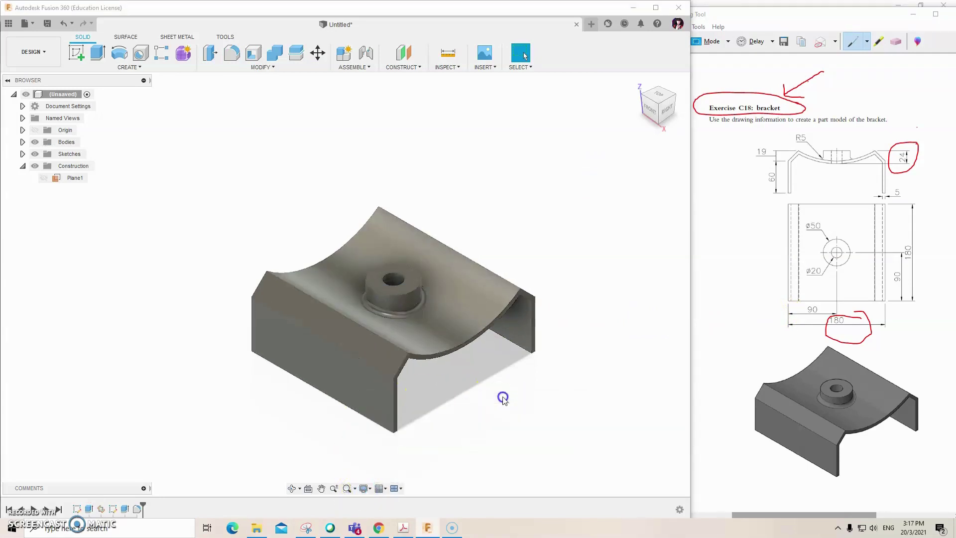
pyautogui.click(369, 490)
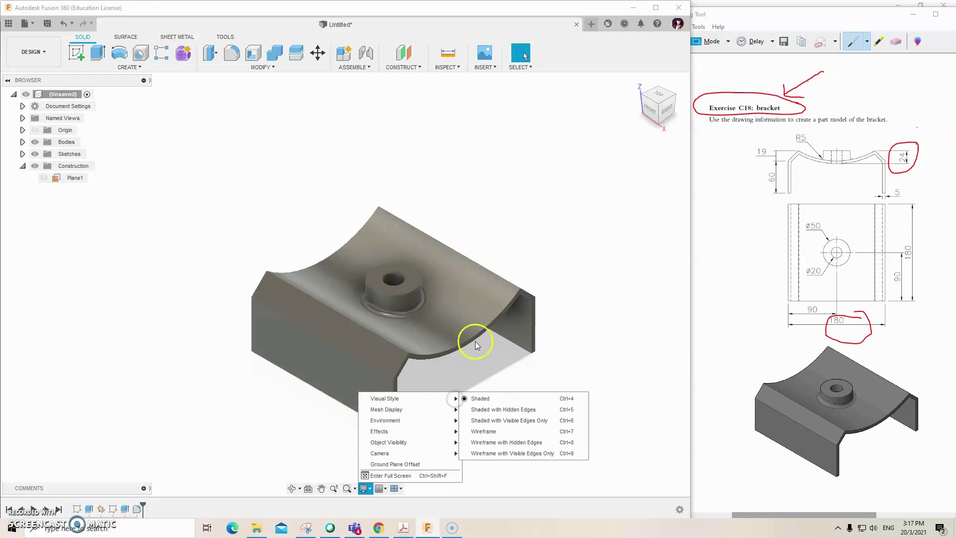
pyautogui.moveTo(384, 398)
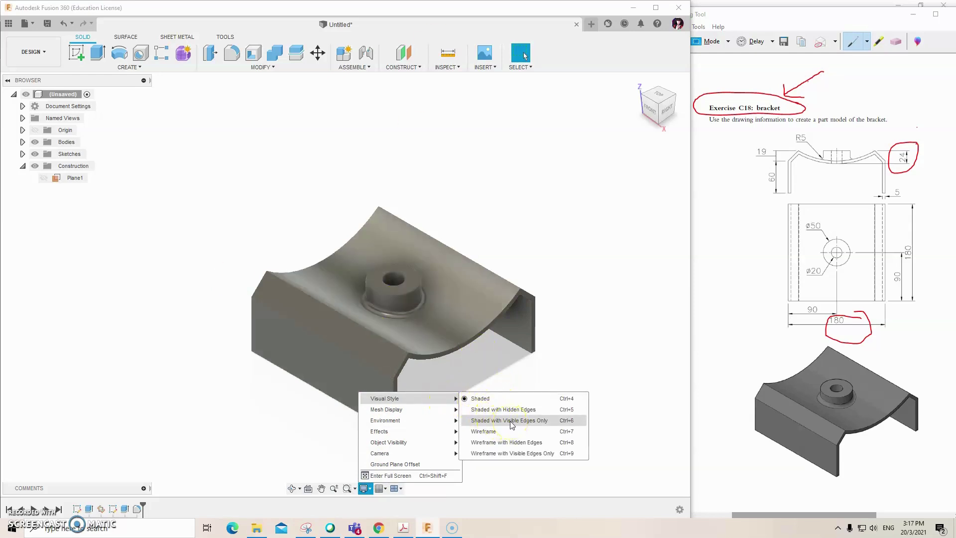
pyautogui.click(512, 424)
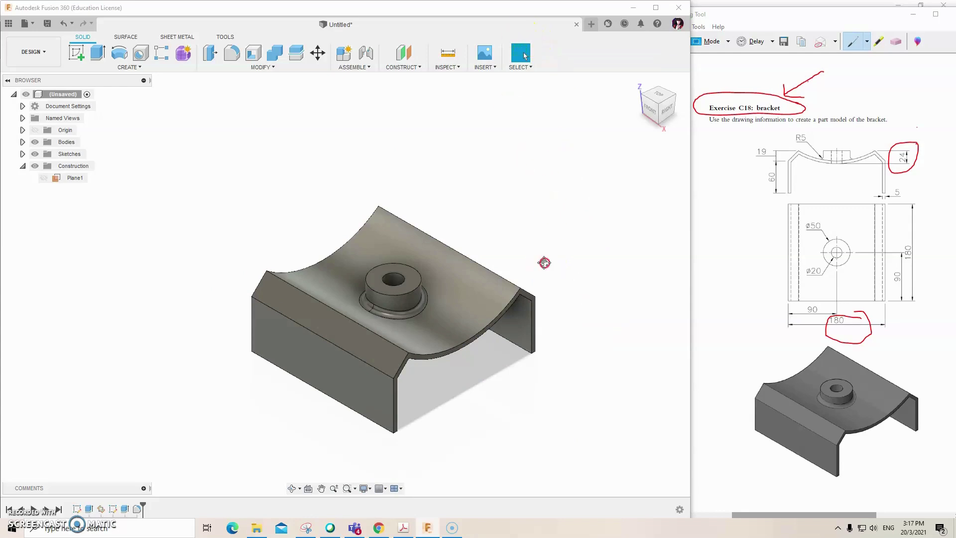
pyautogui.moveTo(544, 262); pyautogui.dragTo(523, 219, button='middle')
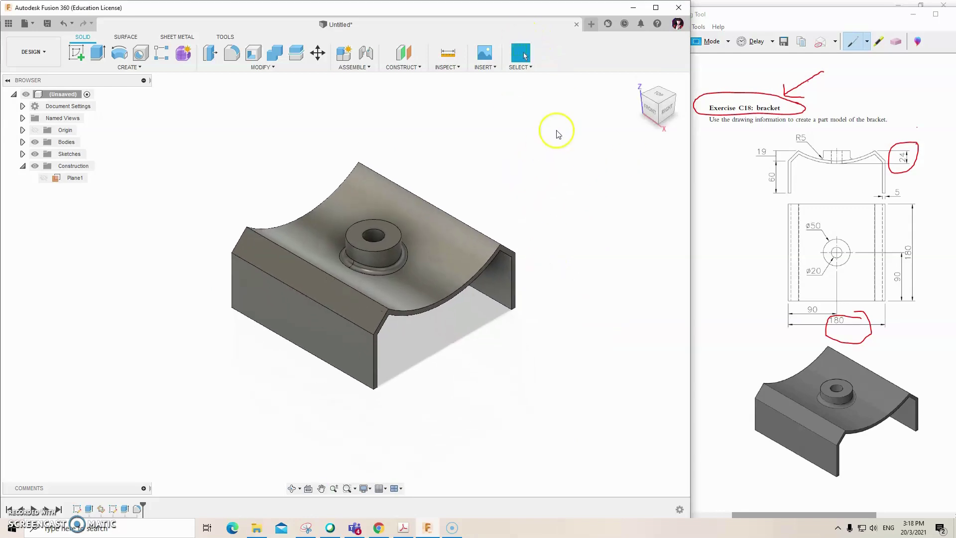
# Apply the Iron - Cast appearance to the whole bracket body
pyautogui.click(256, 67)
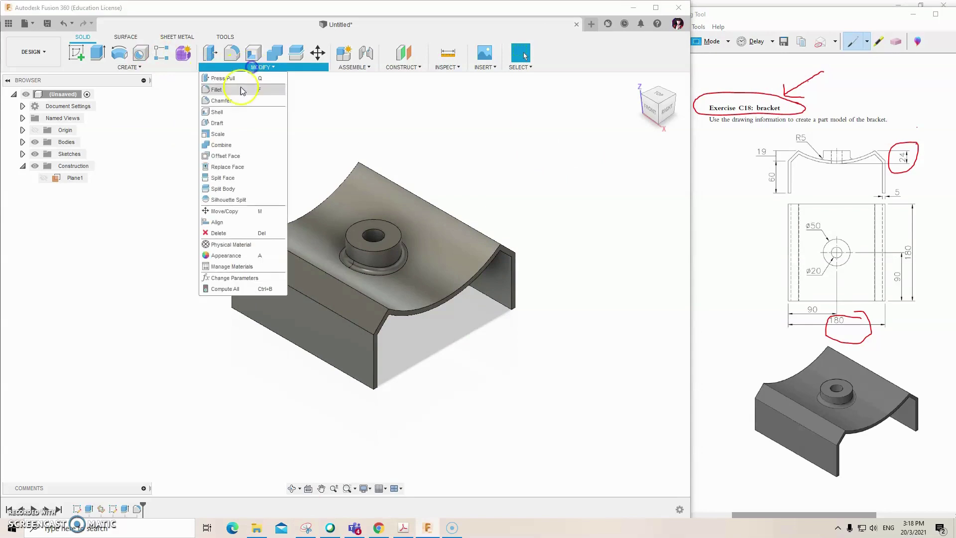
pyautogui.click(220, 255)
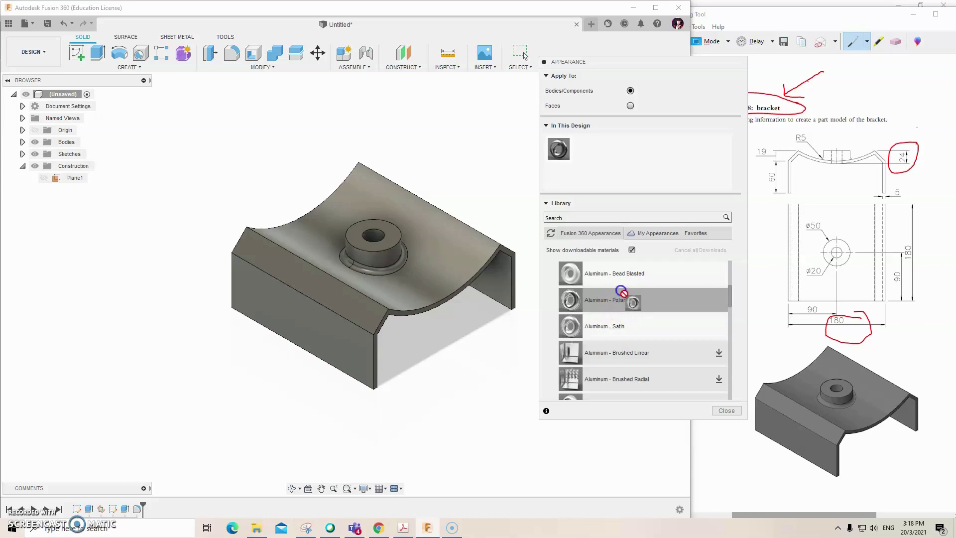
pyautogui.moveTo(622, 291); pyautogui.dragTo(619, 145)
pyautogui.scroll(-3, 555, 269)
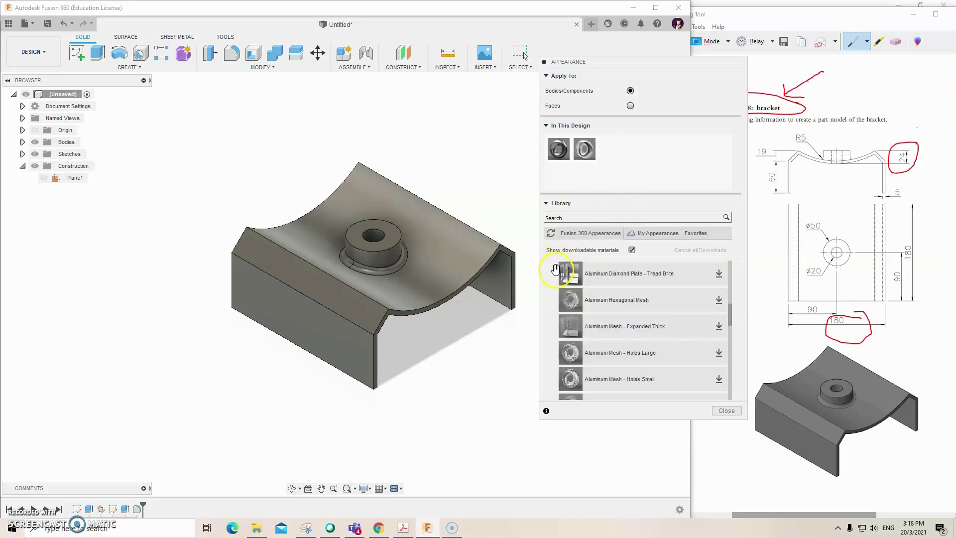
pyautogui.scroll(5, 562, 296)
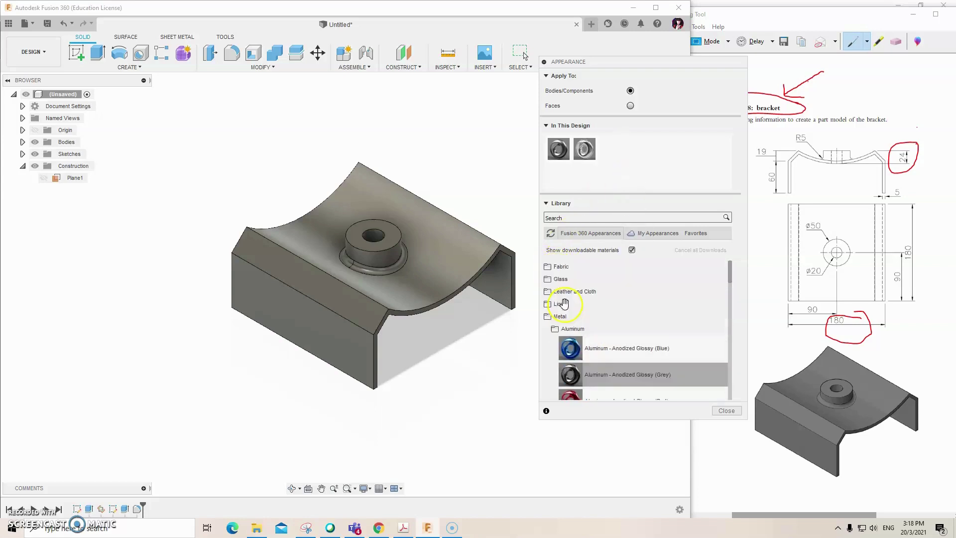
pyautogui.click(573, 331)
pyautogui.scroll(-2, 574, 345)
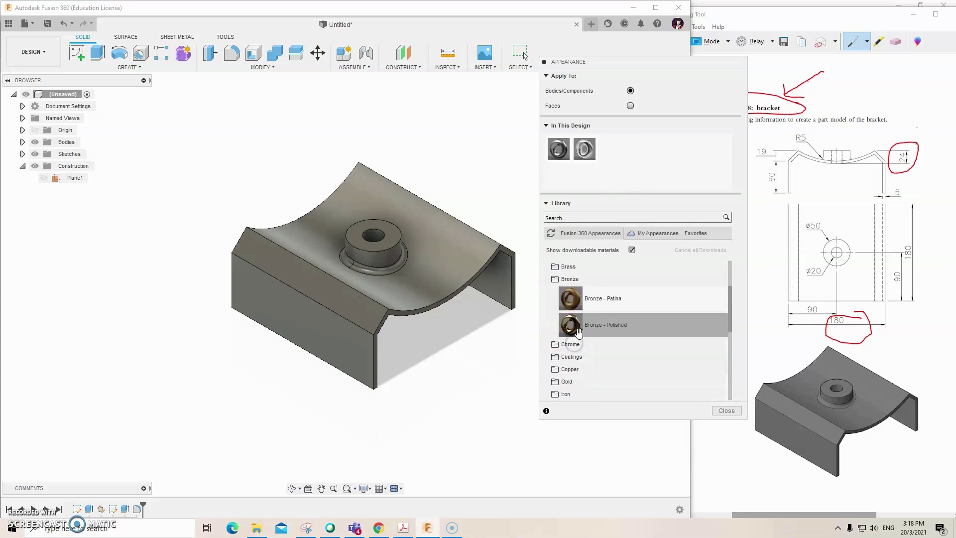
pyautogui.click(554, 281)
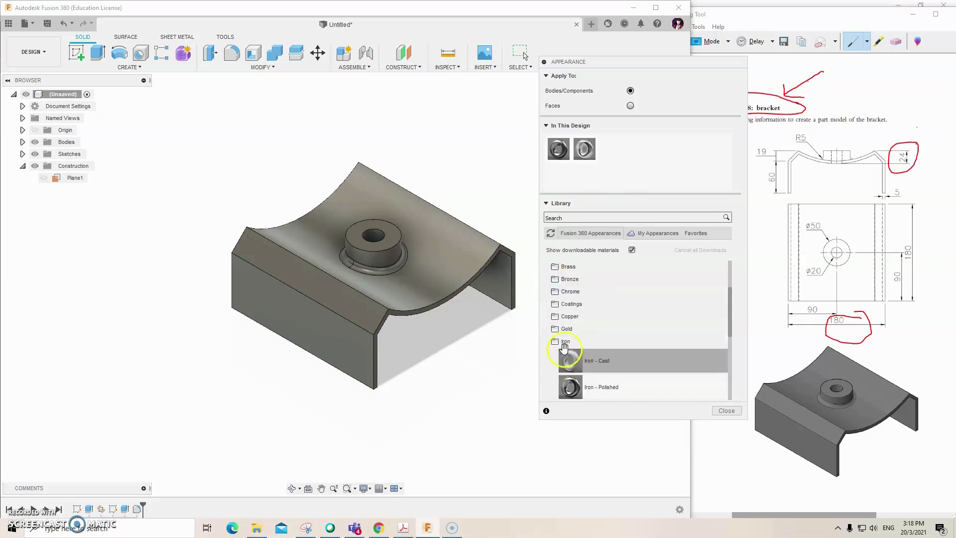
pyautogui.moveTo(570, 361)
pyautogui.mouseDown()
pyautogui.moveTo(619, 142)
pyautogui.moveTo(473, 215)
pyautogui.moveTo(426, 252)
pyautogui.mouseUp()
# Set appearances to apply to faces and give the boss faces Aluminum - Polished
pyautogui.click(636, 93)
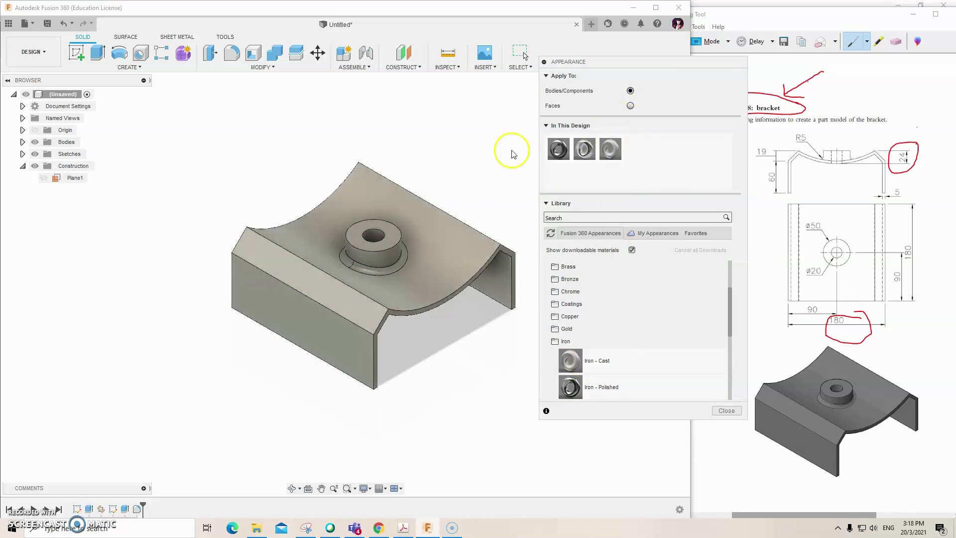
pyautogui.click(631, 106)
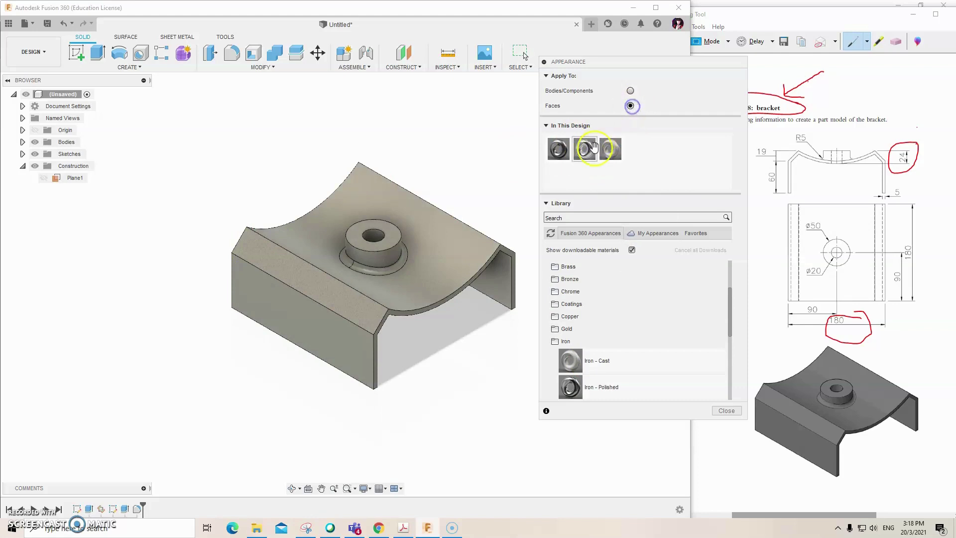
pyautogui.moveTo(584, 148); pyautogui.dragTo(365, 238)
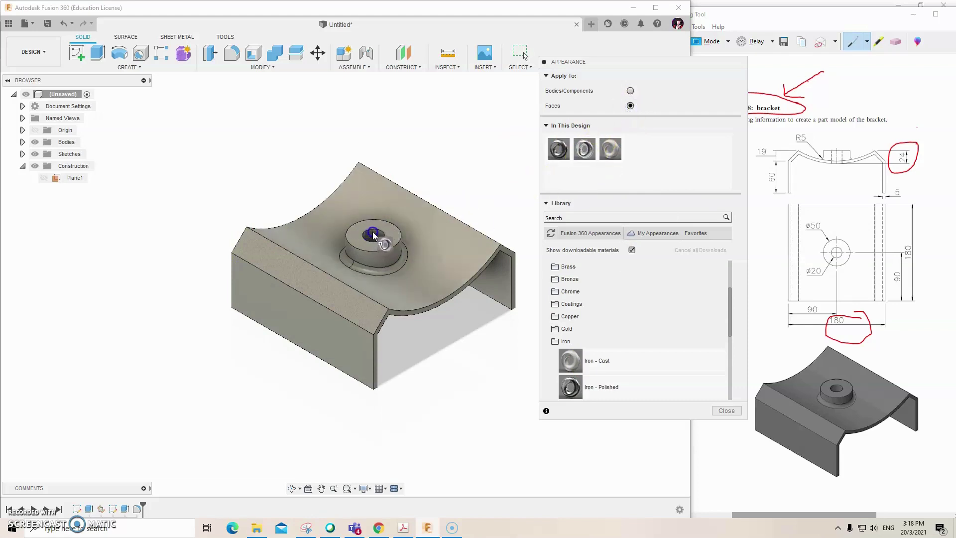
pyautogui.moveTo(371, 234); pyautogui.dragTo(371, 234)
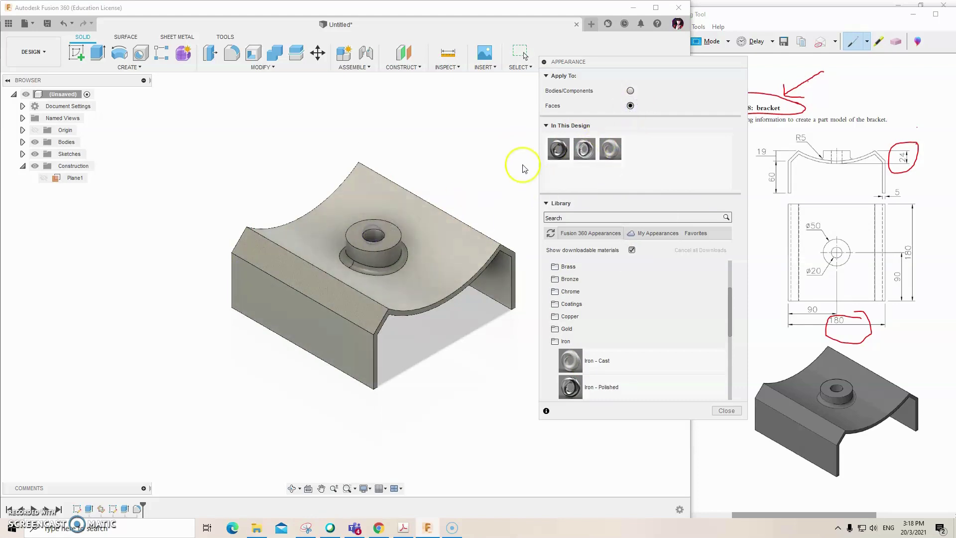
pyautogui.click(592, 148)
pyautogui.moveTo(588, 149)
pyautogui.mouseDown()
pyautogui.moveTo(381, 224)
pyautogui.moveTo(384, 232)
pyautogui.mouseUp()
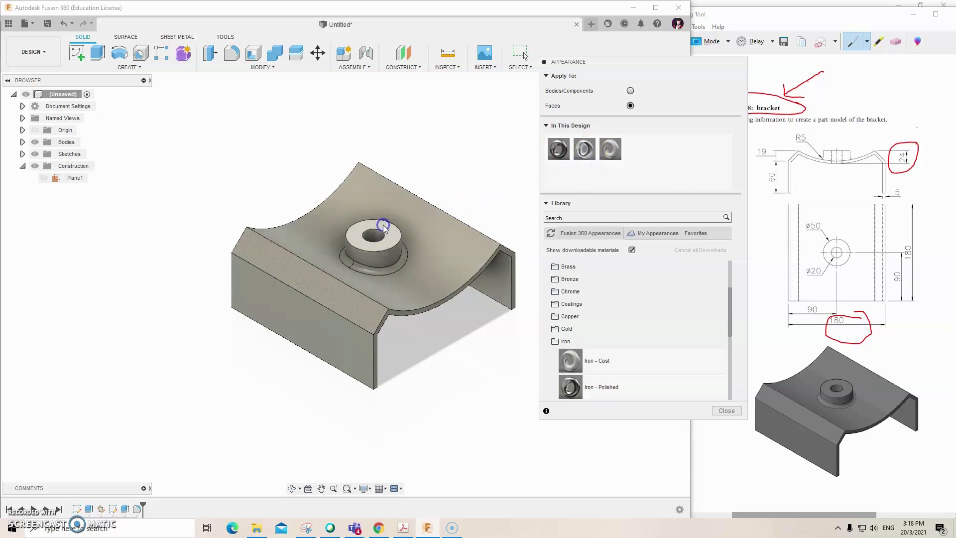
# Close the appearance settings and switch to the Render workspace
pyautogui.click(725, 411)
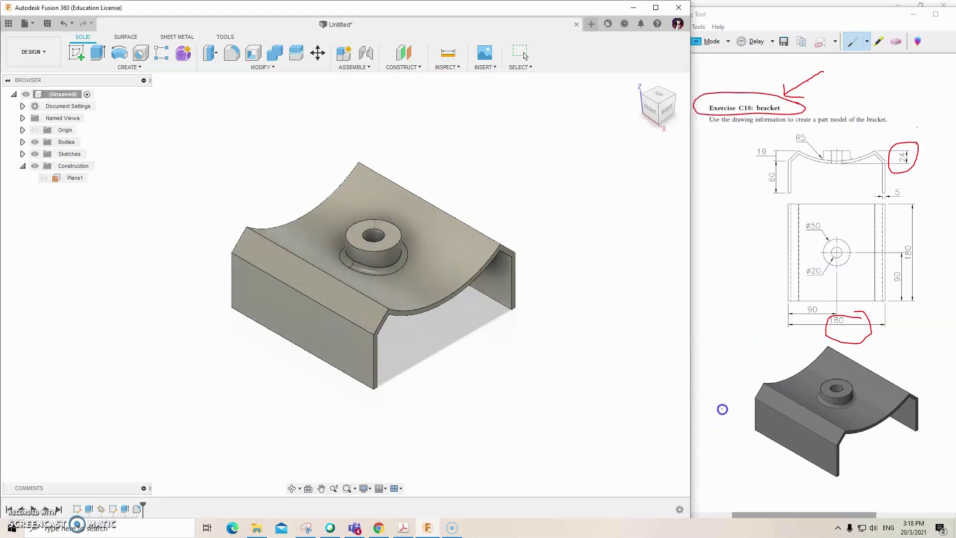
pyautogui.click(41, 52)
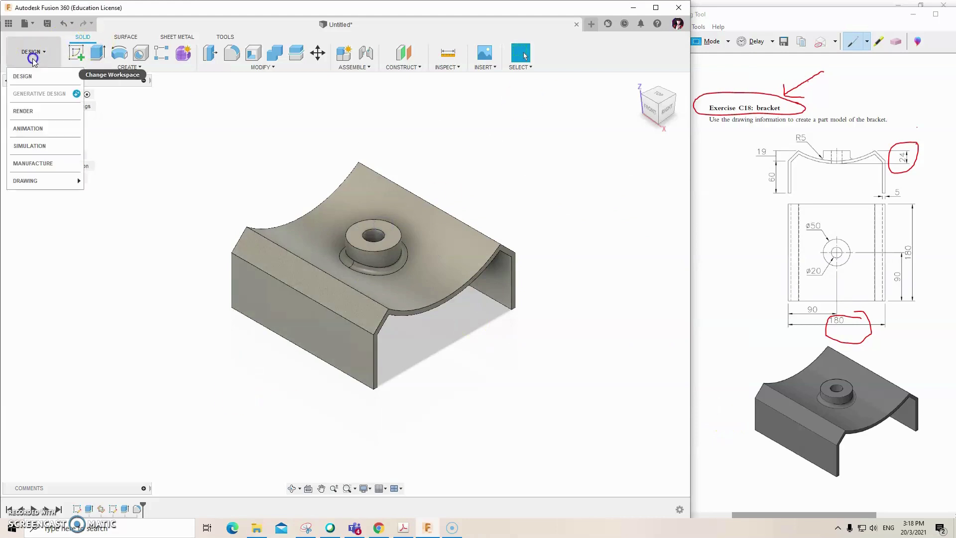
pyautogui.click(43, 111)
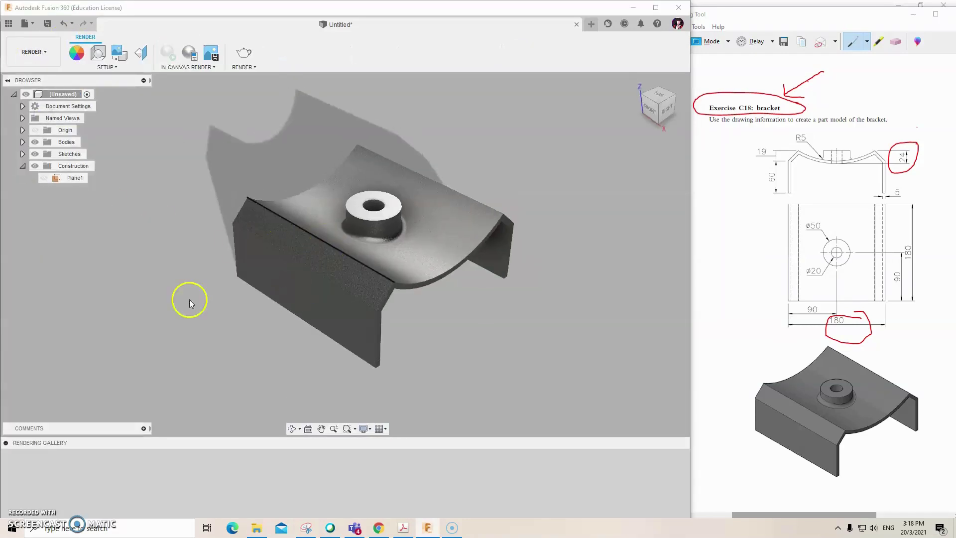
pyautogui.click(33, 52)
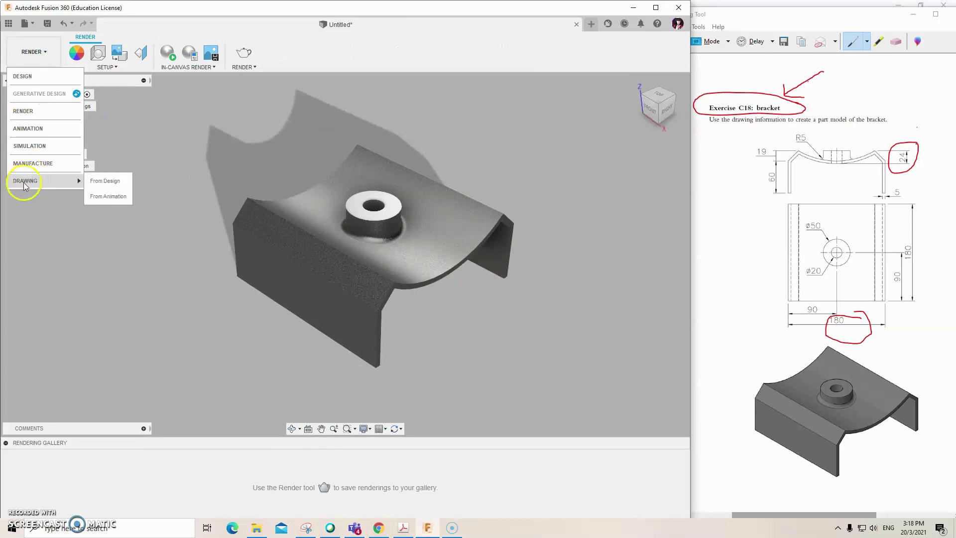
# Save the design as Bracket in the DJJ CAD2 project
pyautogui.click(48, 24)
pyautogui.write('Bracket')
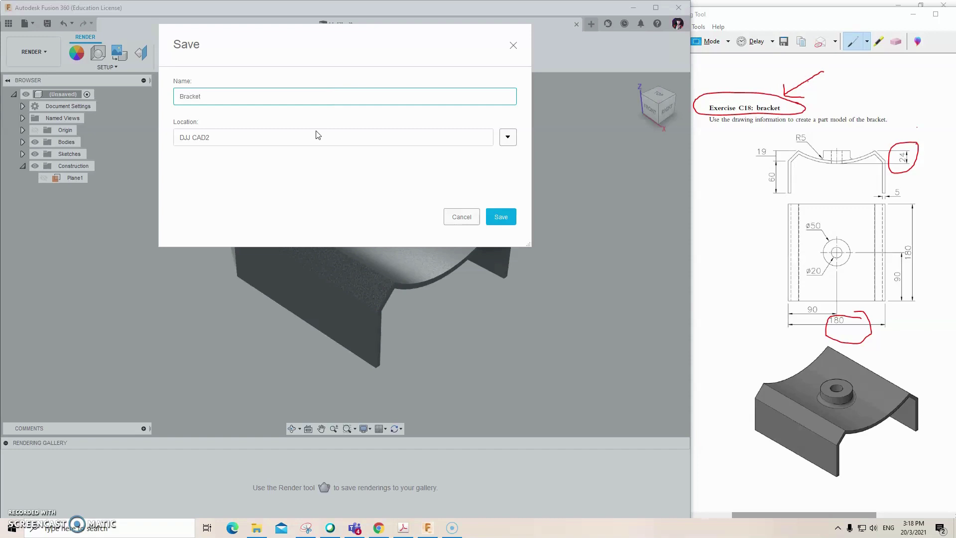
pyautogui.click(508, 137)
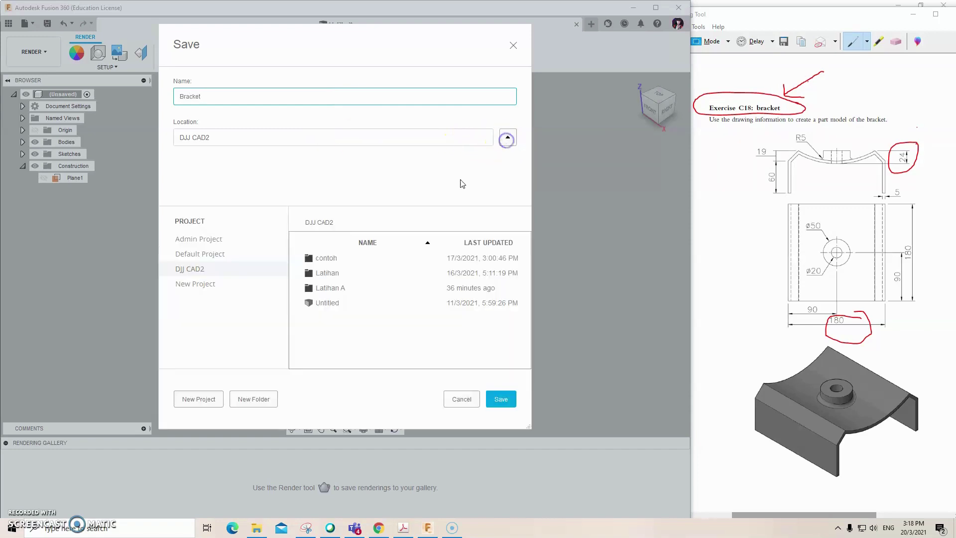
pyautogui.click(458, 399)
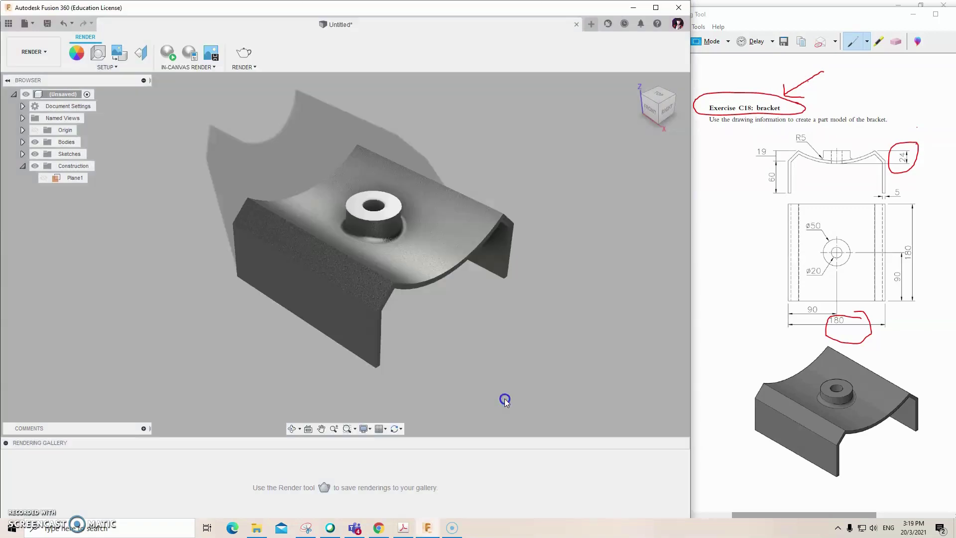
# Create a new drawing from the design with Full Assembly, ISO standard, mm units and A4 sheet
pyautogui.click(49, 65)
pyautogui.moveTo(25, 181)
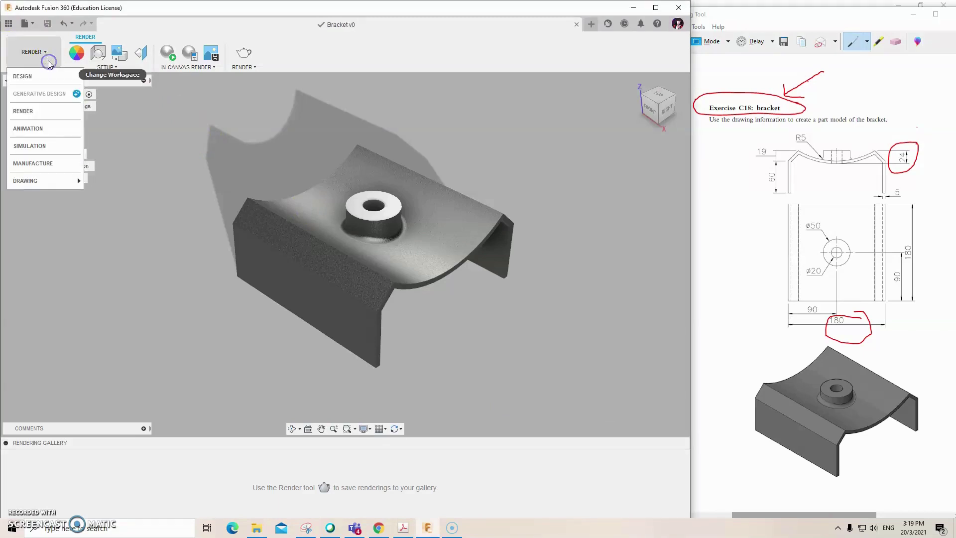
pyautogui.click(111, 186)
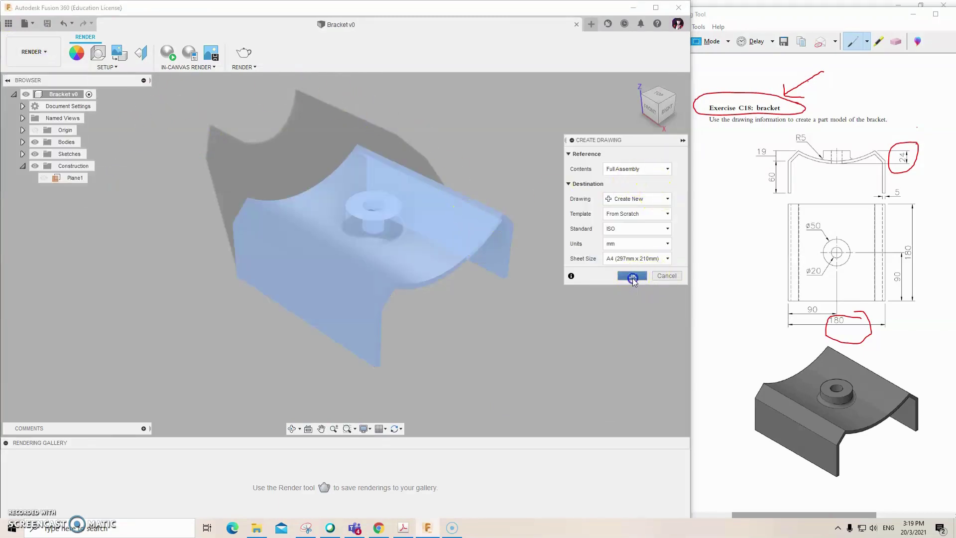
pyautogui.click(632, 275)
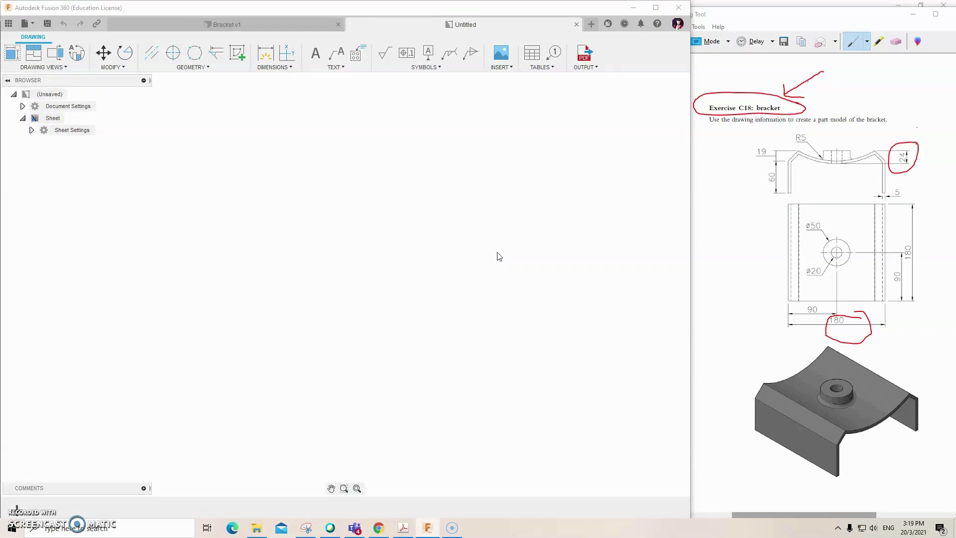
# Place a base view near the sheet centre with NE Isometric orientation, 1:2 scale and Shaded style
pyautogui.click(12, 57)
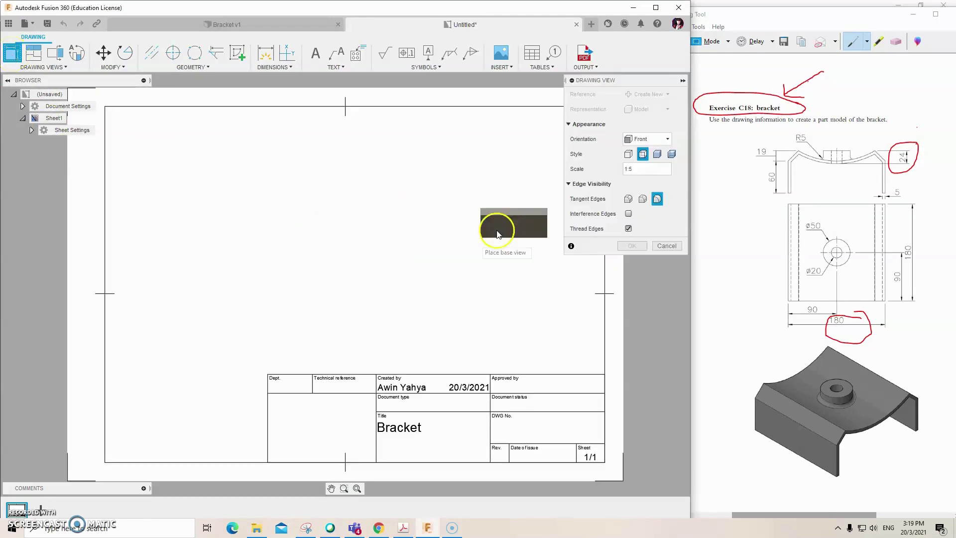
pyautogui.click(651, 140)
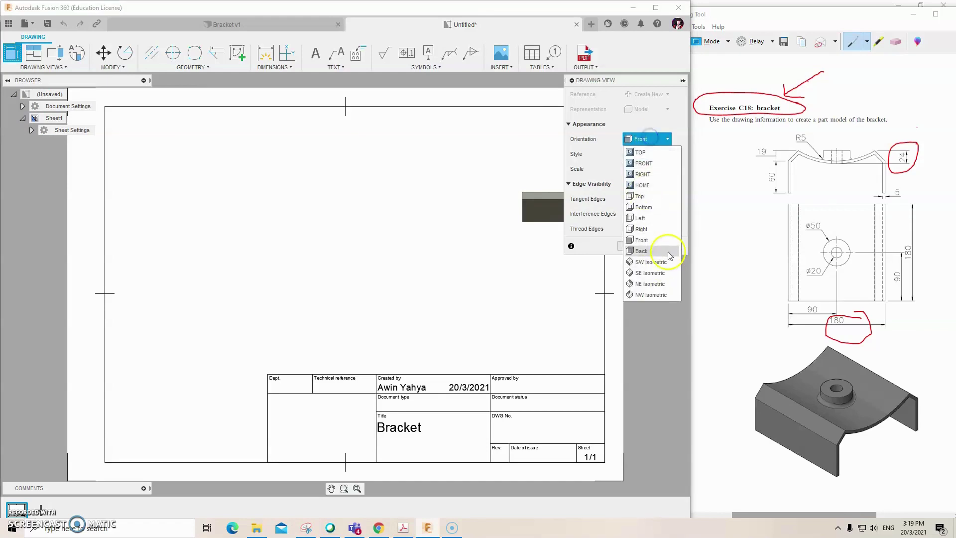
pyautogui.click(660, 274)
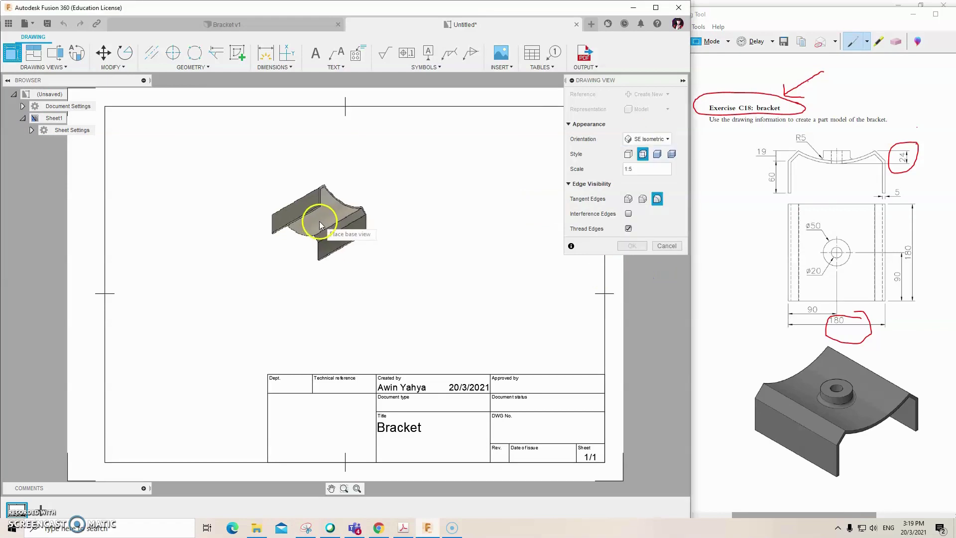
pyautogui.click(650, 139)
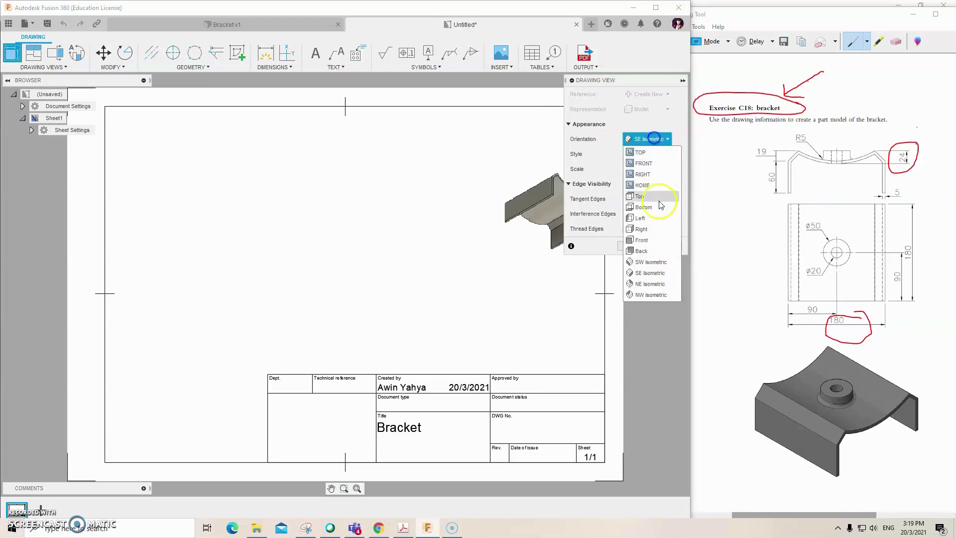
pyautogui.click(658, 284)
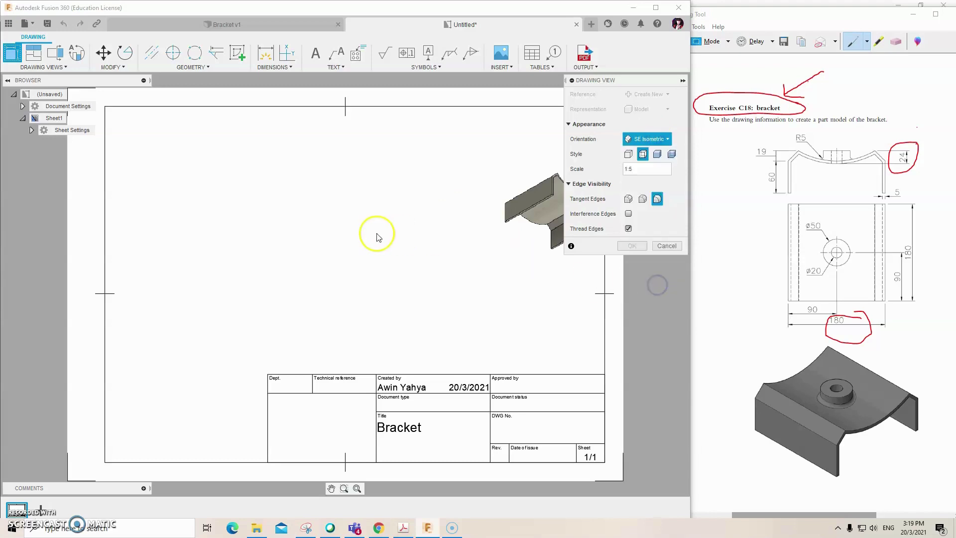
pyautogui.click(346, 263)
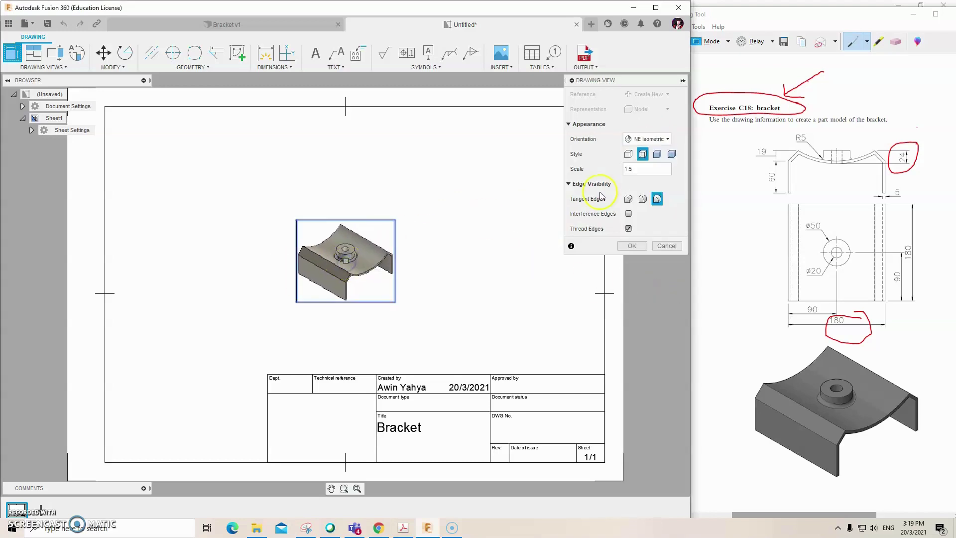
pyautogui.click(640, 169)
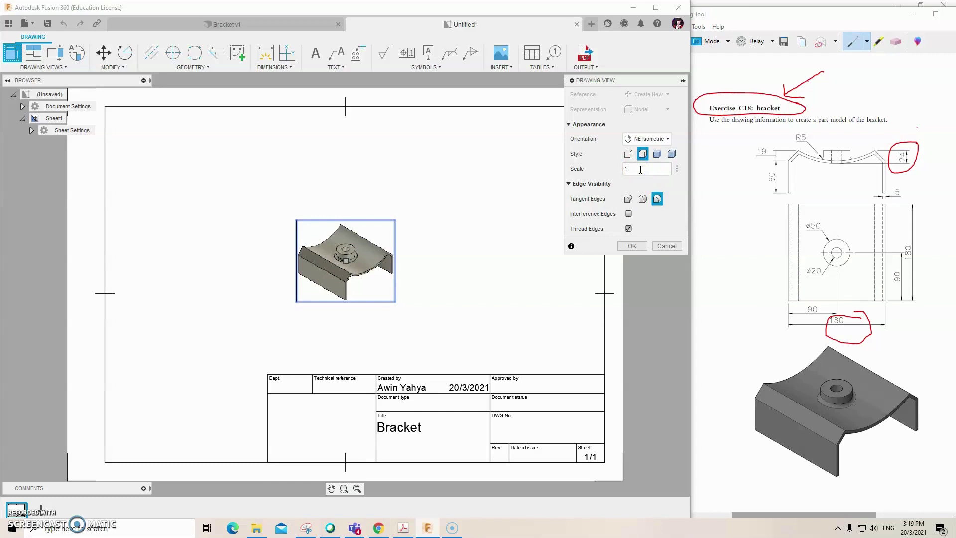
pyautogui.write(':2')
pyautogui.press('Return')
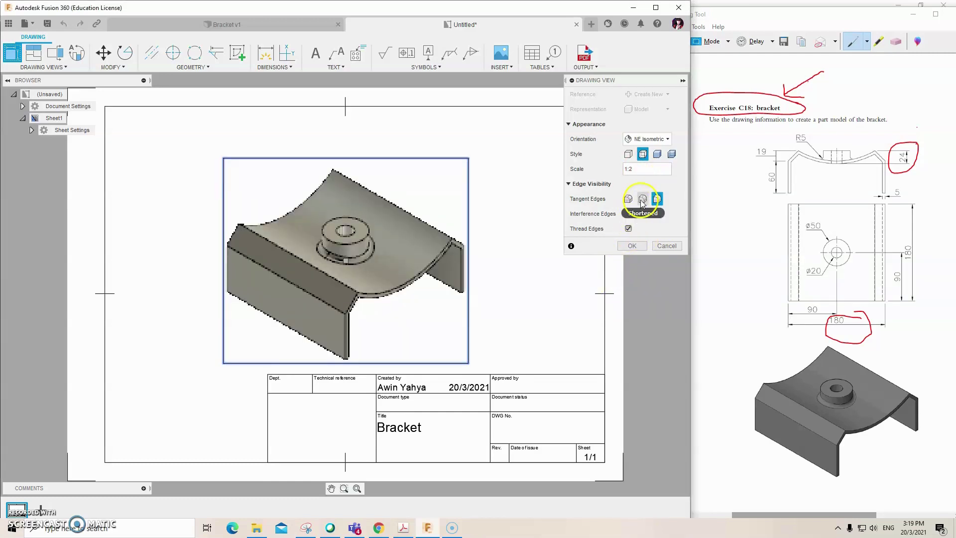
pyautogui.click(658, 154)
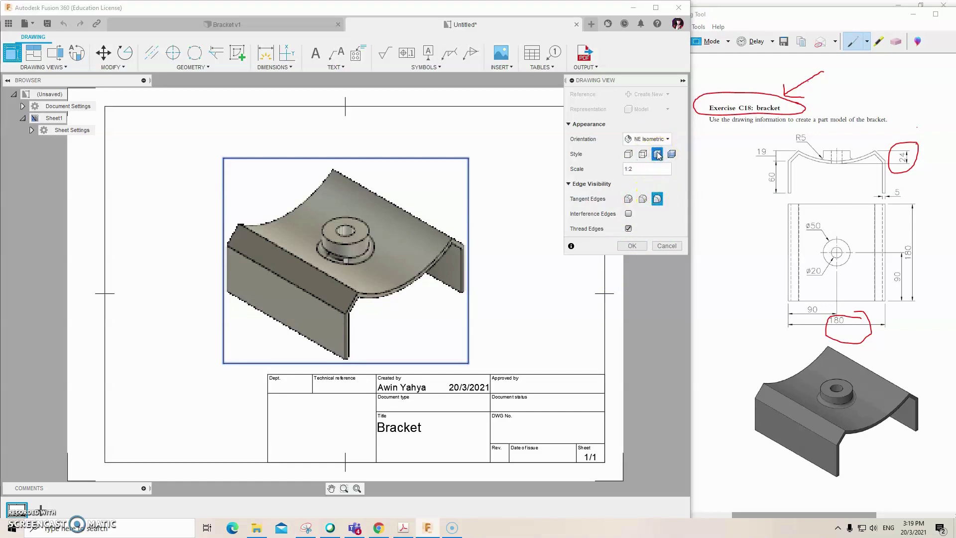
pyautogui.click(632, 245)
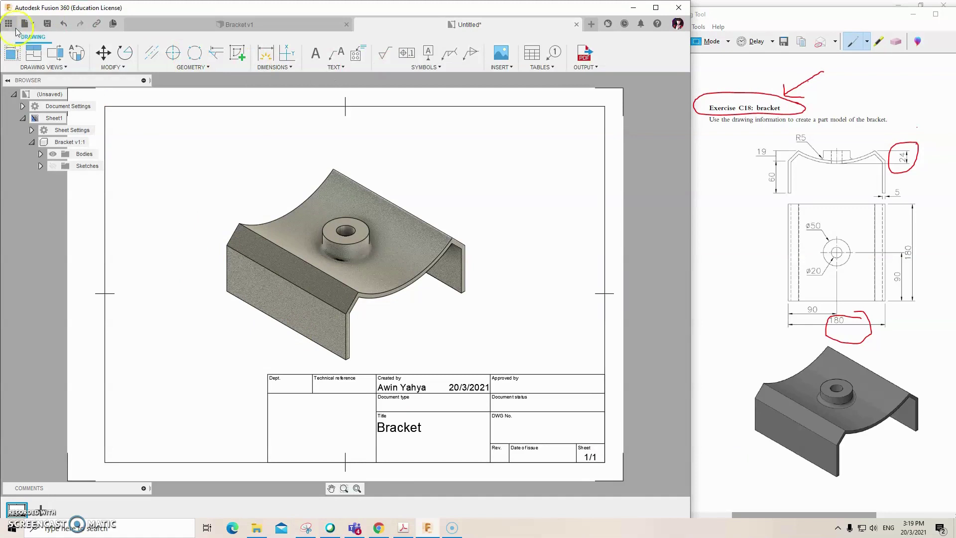
# Save the drawing under the name Bracket Drawing to the DJJ CAD2 location, creating v0
pyautogui.click(47, 24)
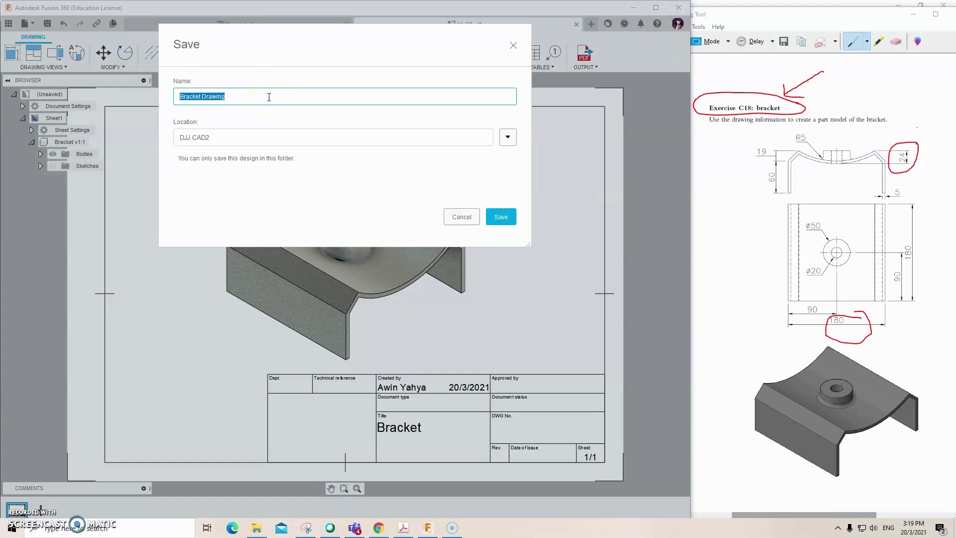
pyautogui.click(508, 137)
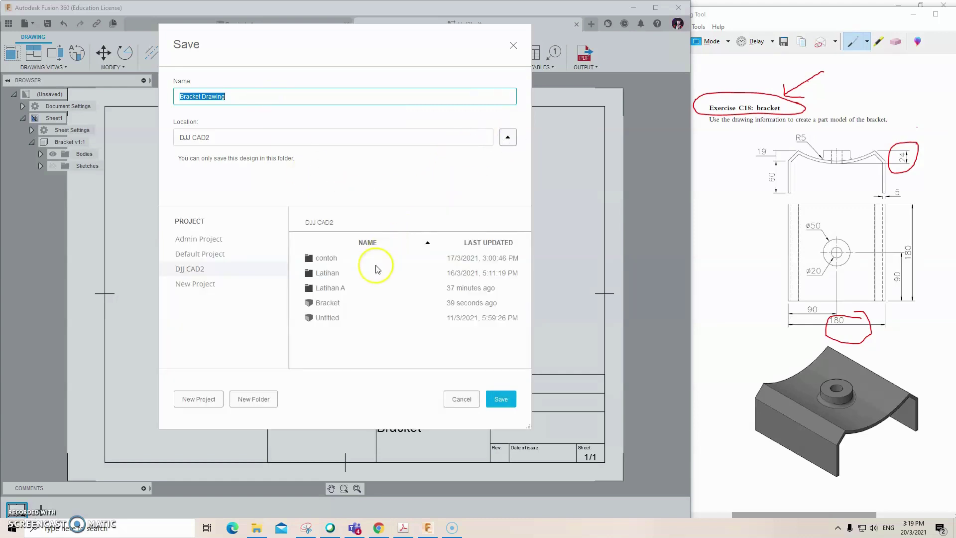
pyautogui.click(500, 399)
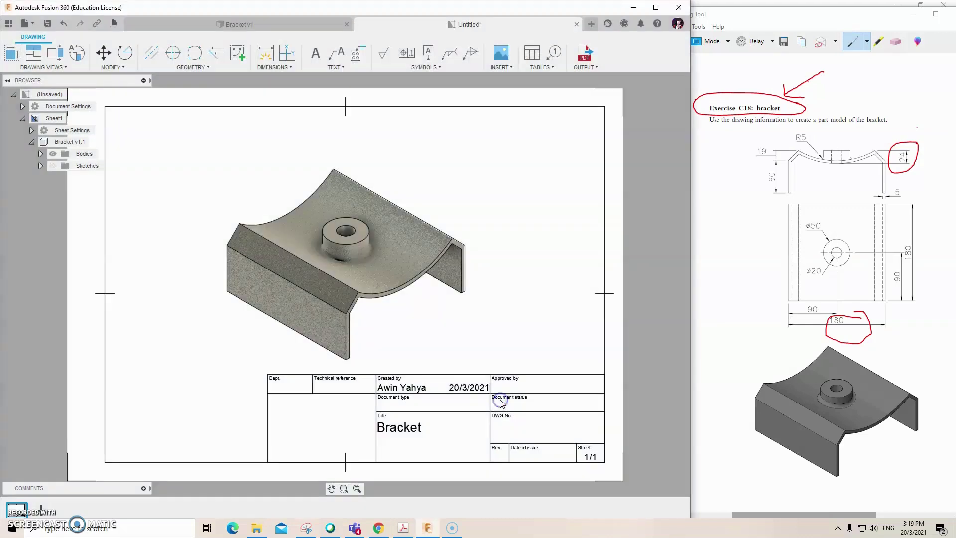
# Export the drawing to the Desktop as NAMA-NO METRIK (Bracket Drawing) v1.pdf, replacing the old file
pyautogui.click(580, 60)
pyautogui.click(630, 142)
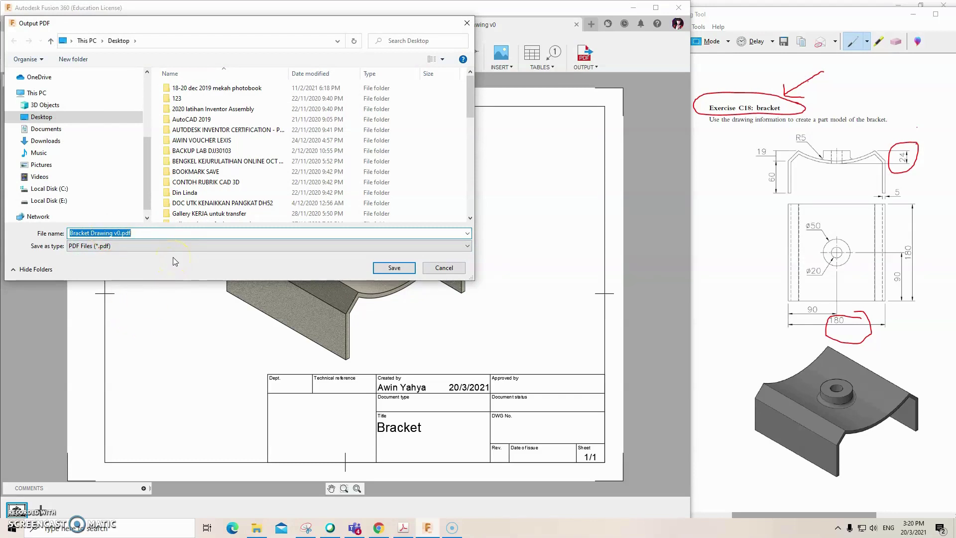
pyautogui.write('NAMA')
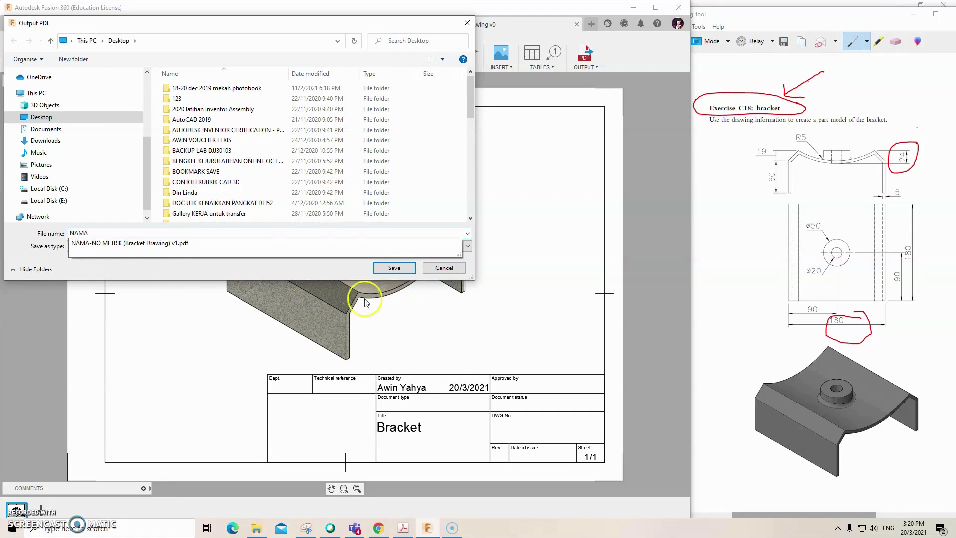
pyautogui.click(150, 244)
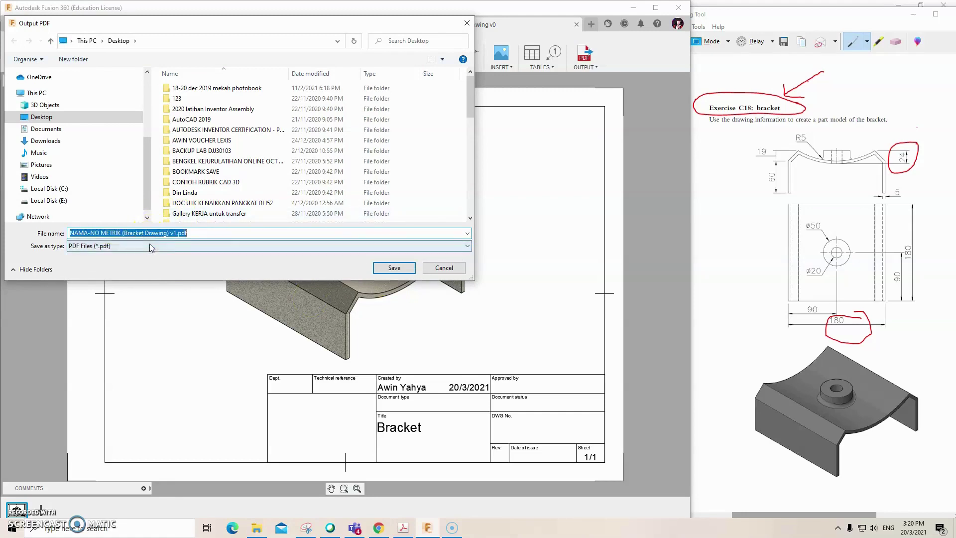
pyautogui.click(394, 269)
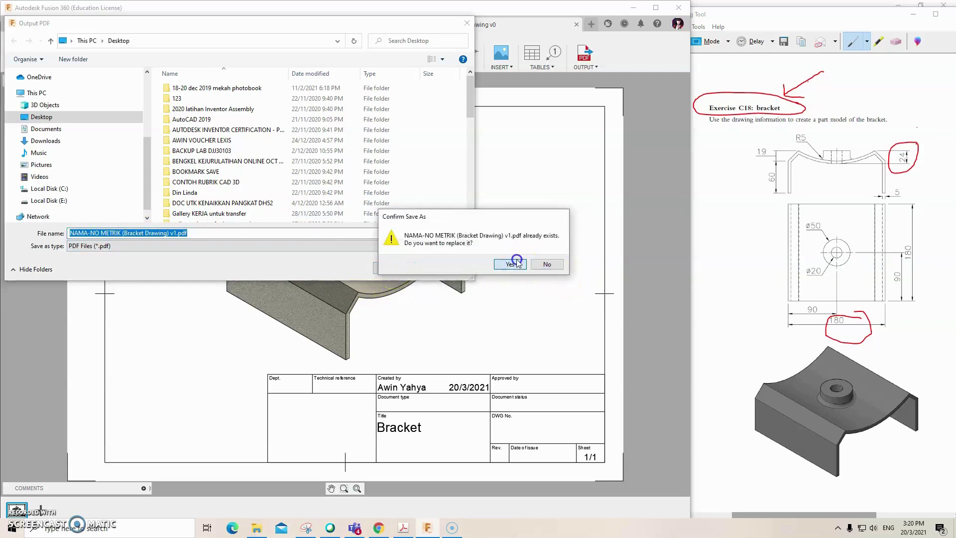
pyautogui.click(517, 263)
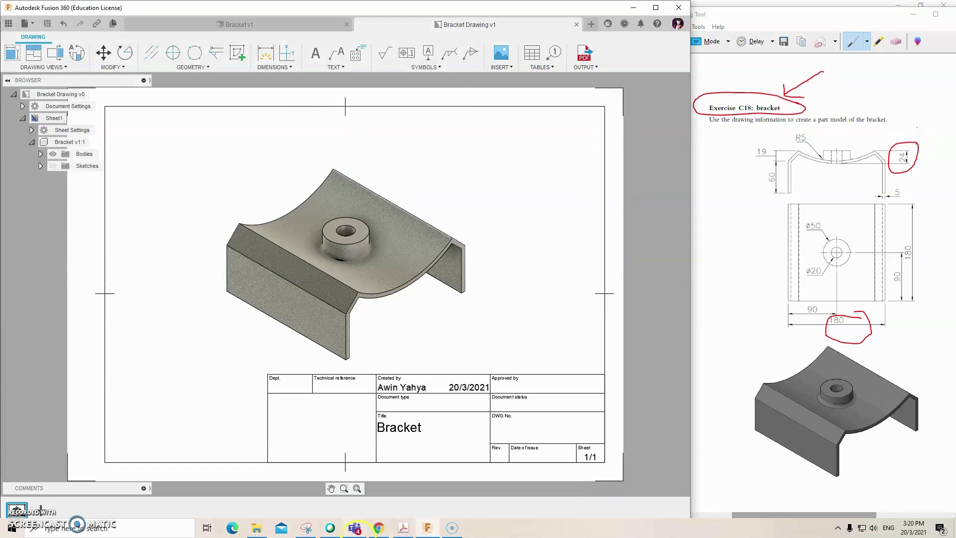